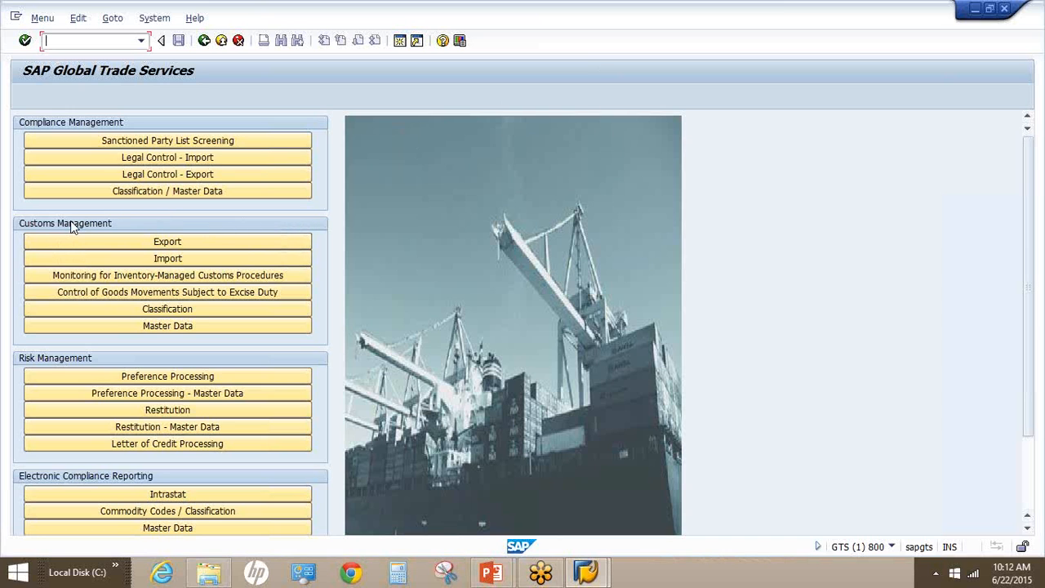
# Open the customs tariff number upload log search in the Customs Management classification master data
pyautogui.click(177, 311)
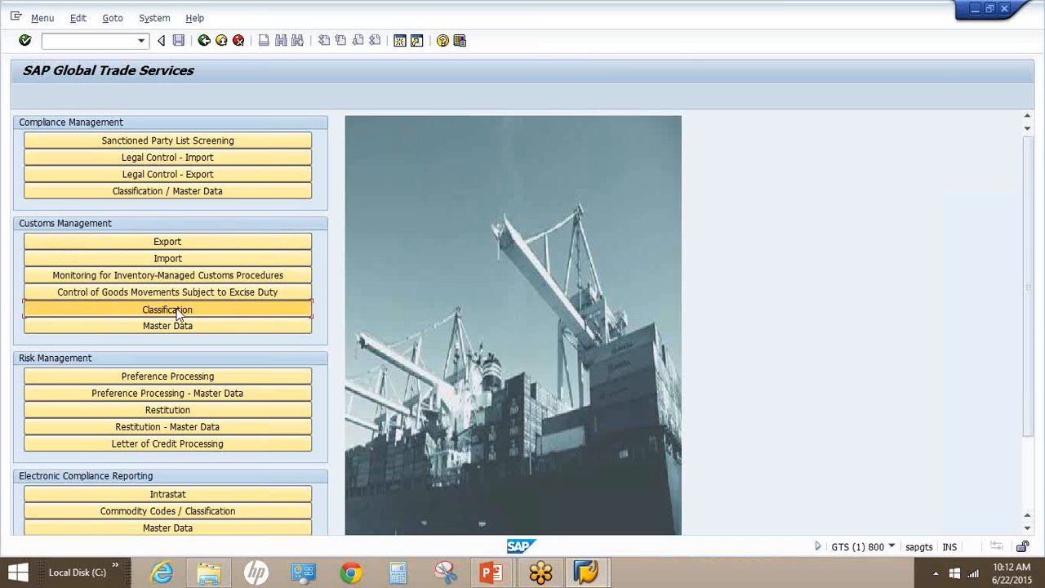
pyautogui.click(173, 124)
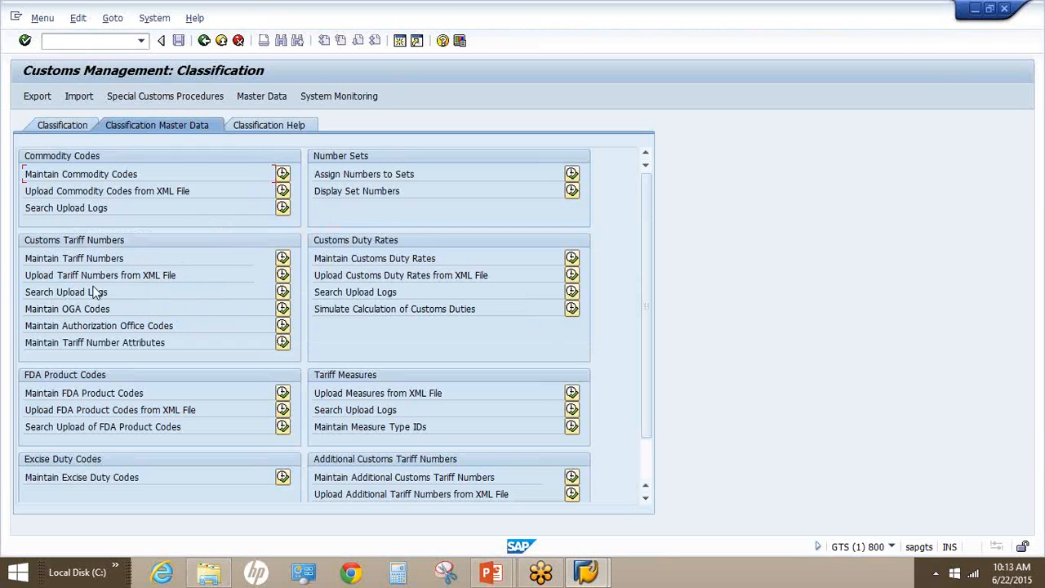
pyautogui.click(282, 293)
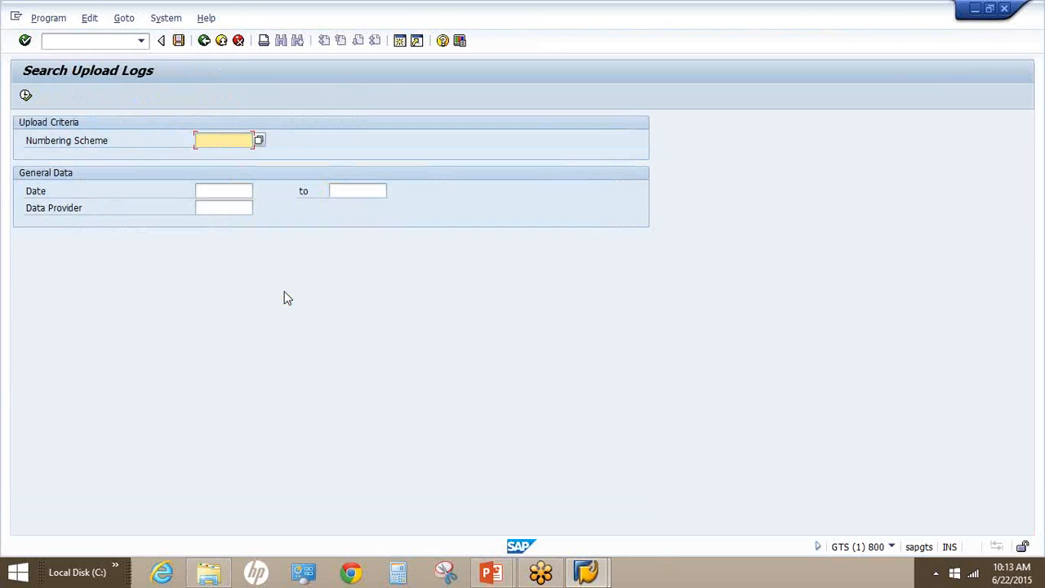
# Display the upload logs for numbering scheme US_HTS, and return to the classification overview
pyautogui.click(188, 139)
pyautogui.click(214, 155)
pyautogui.click(26, 94)
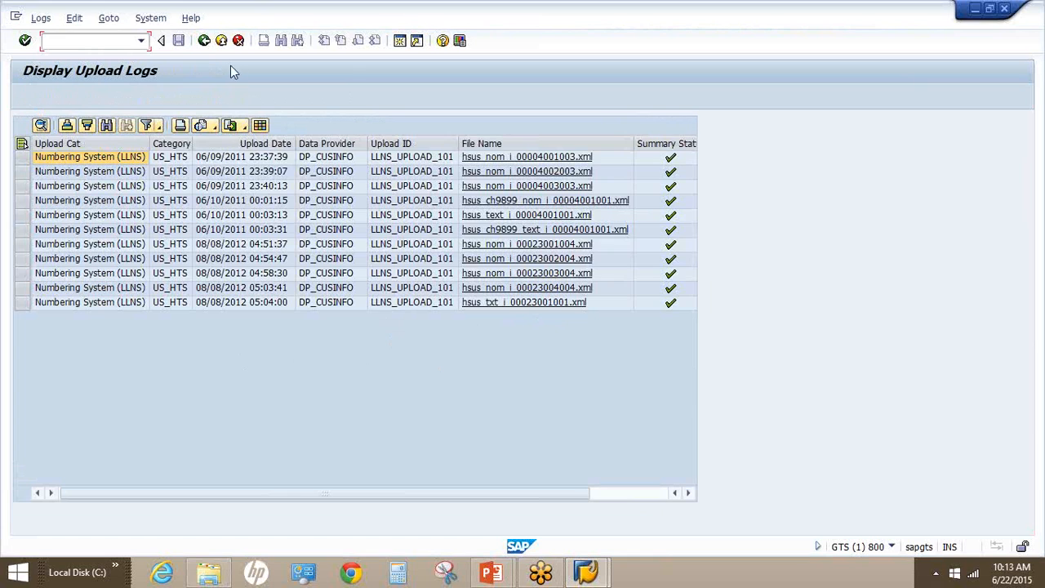
pyautogui.click(204, 40)
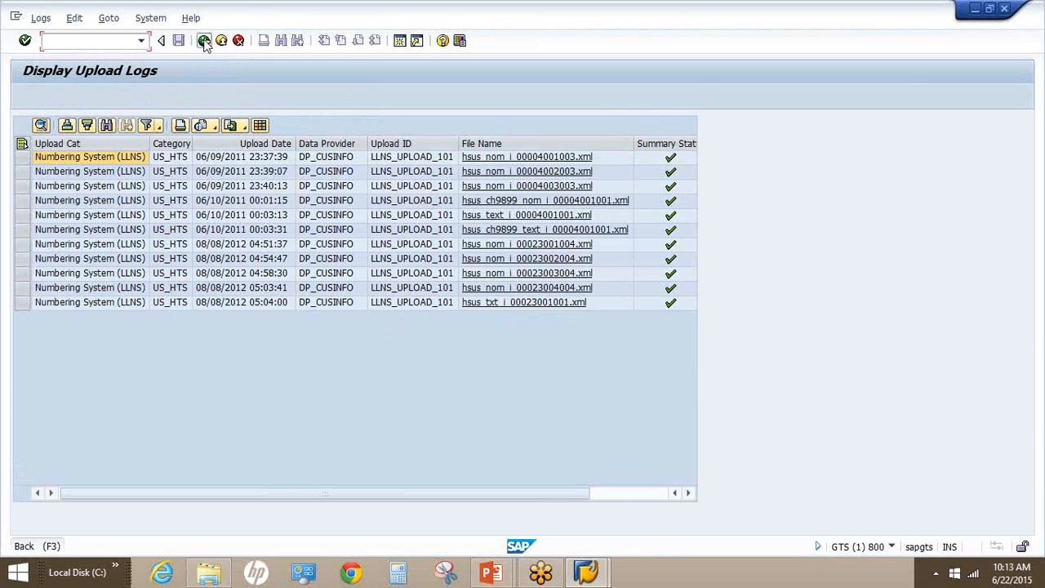
pyautogui.click(204, 41)
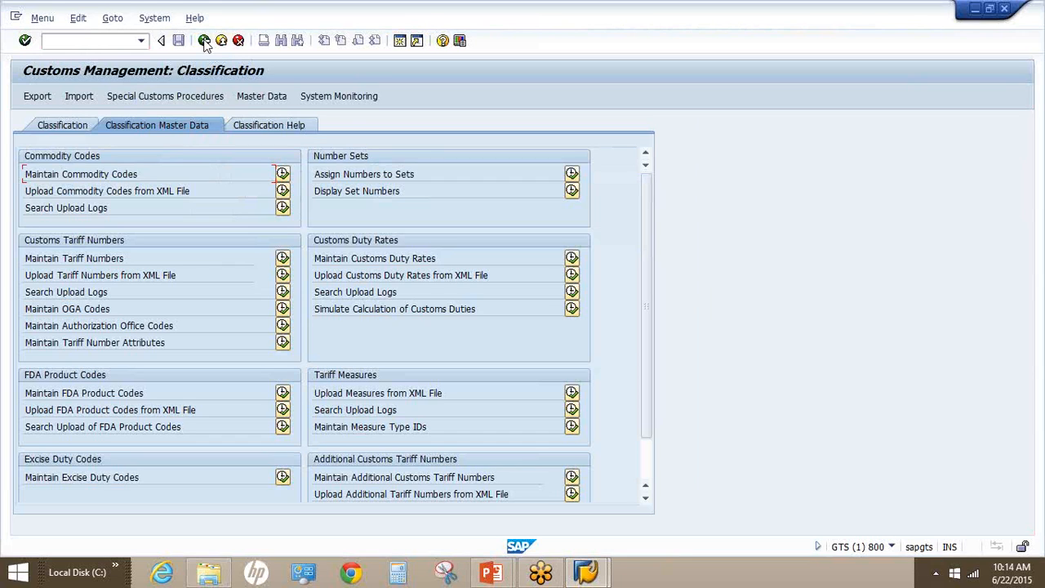
# Set up Classify Products via Worklist with Import/Arrival, legal regulation CUSUS and numbering scheme 101 Tarif Code Numbers (ECT, HS)
pyautogui.click(59, 125)
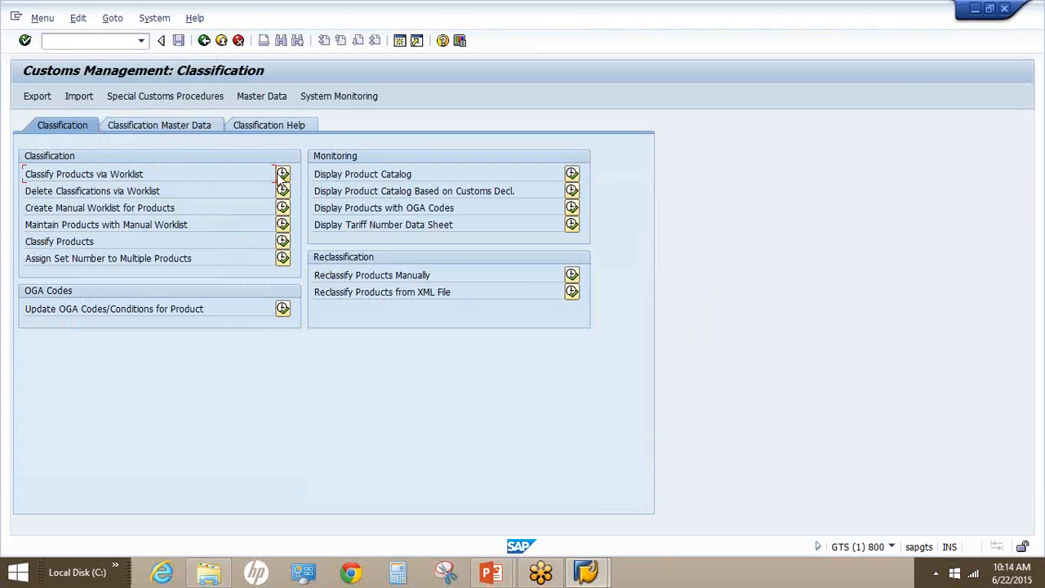
pyautogui.click(283, 174)
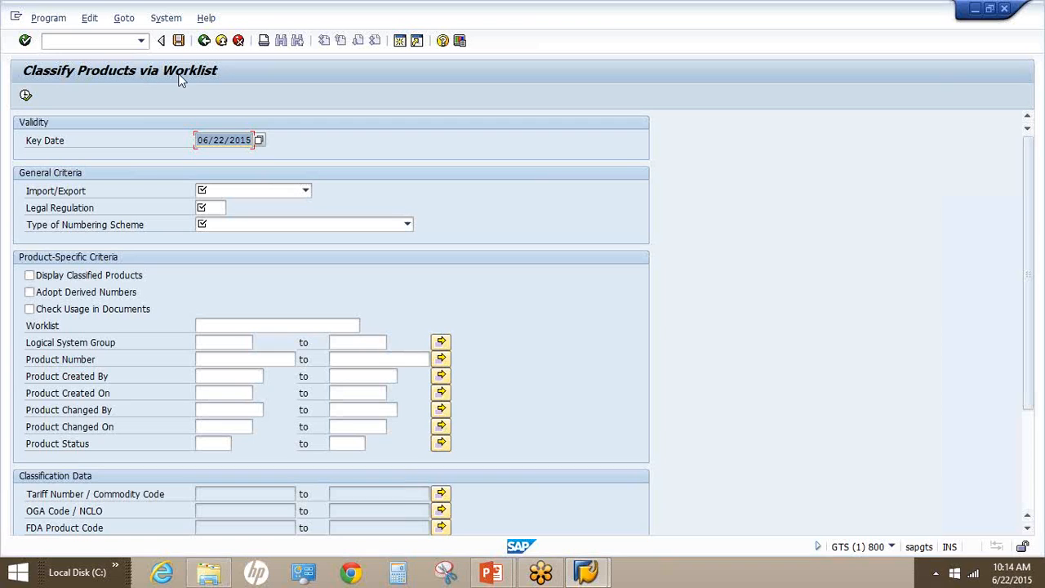
pyautogui.click(264, 196)
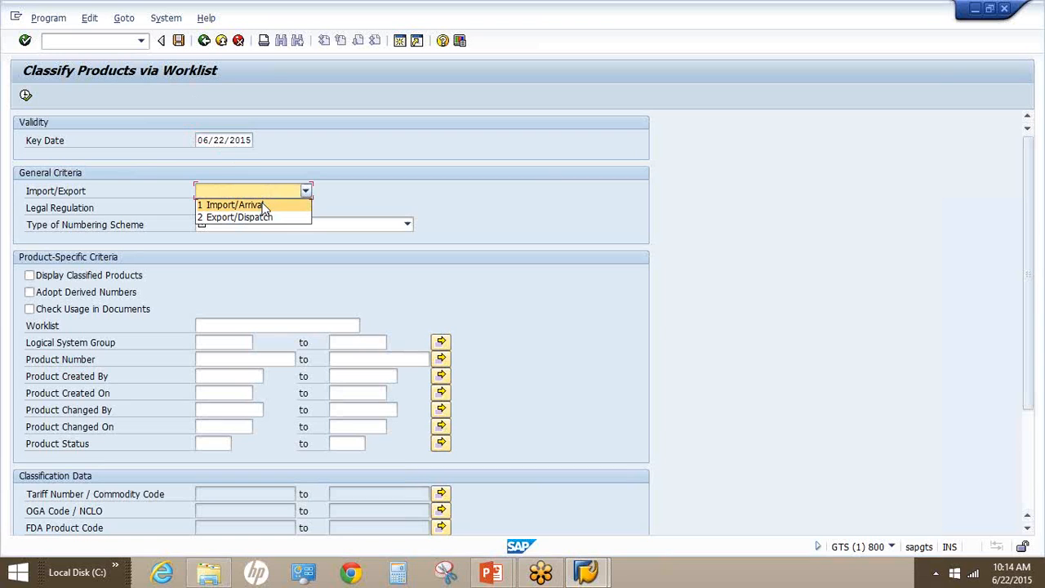
pyautogui.click(262, 206)
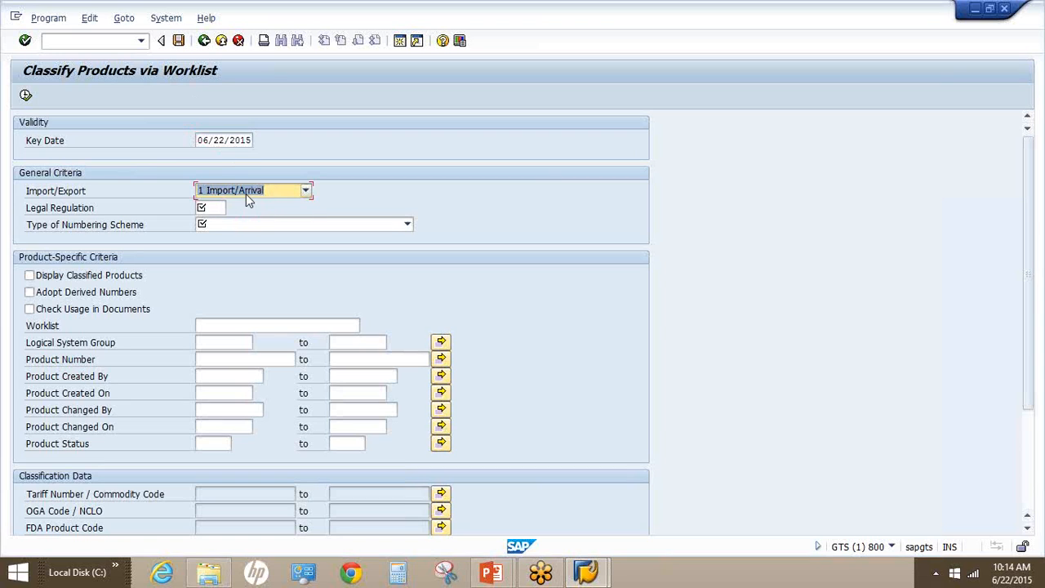
pyautogui.press('Tab')
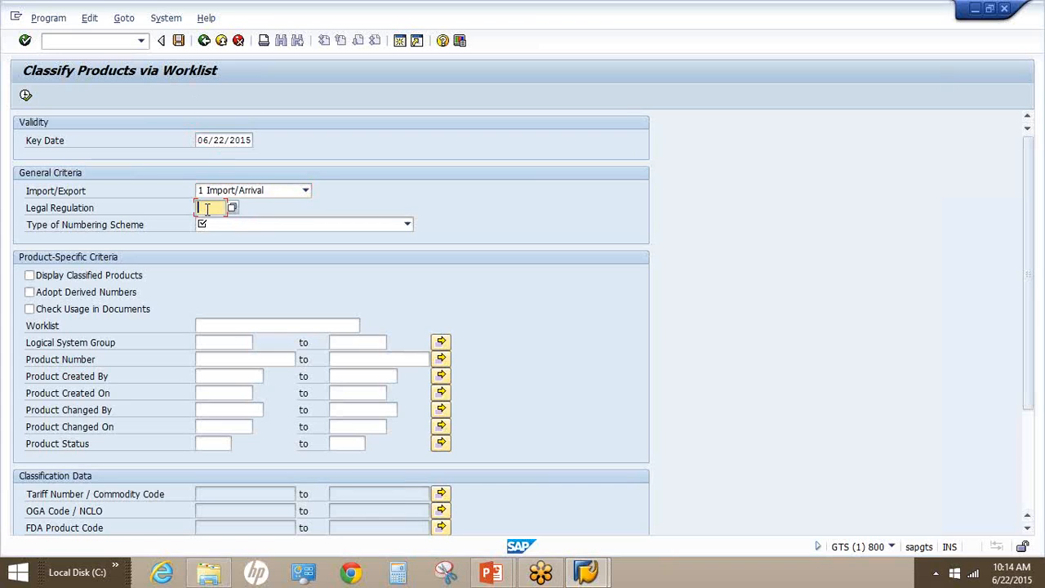
pyautogui.click(225, 224)
pyautogui.click(227, 228)
pyautogui.click(234, 236)
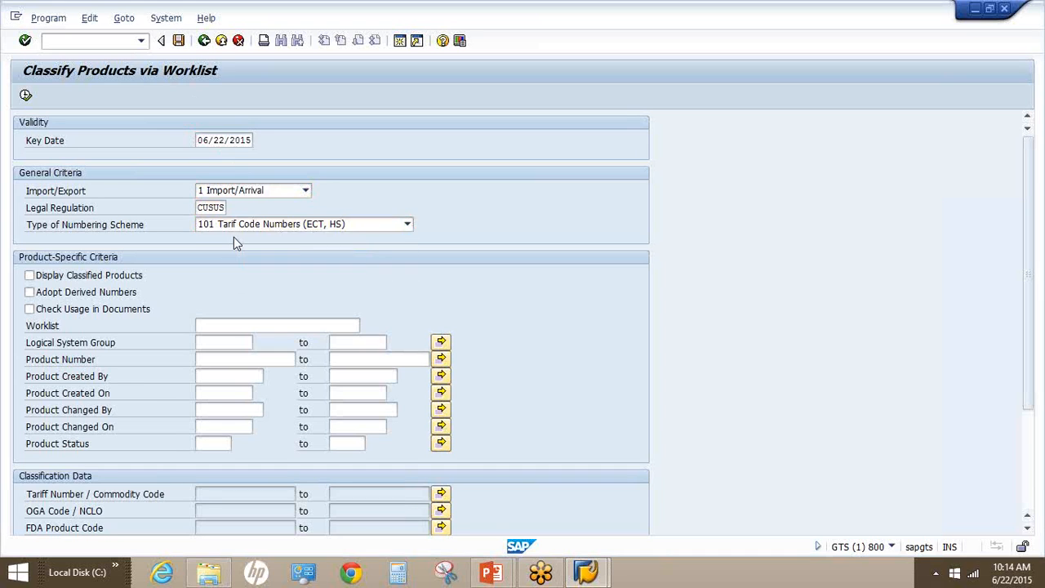
# Display the classification worklist without restricting it to specific products, and return to the classification overview
pyautogui.click(26, 95)
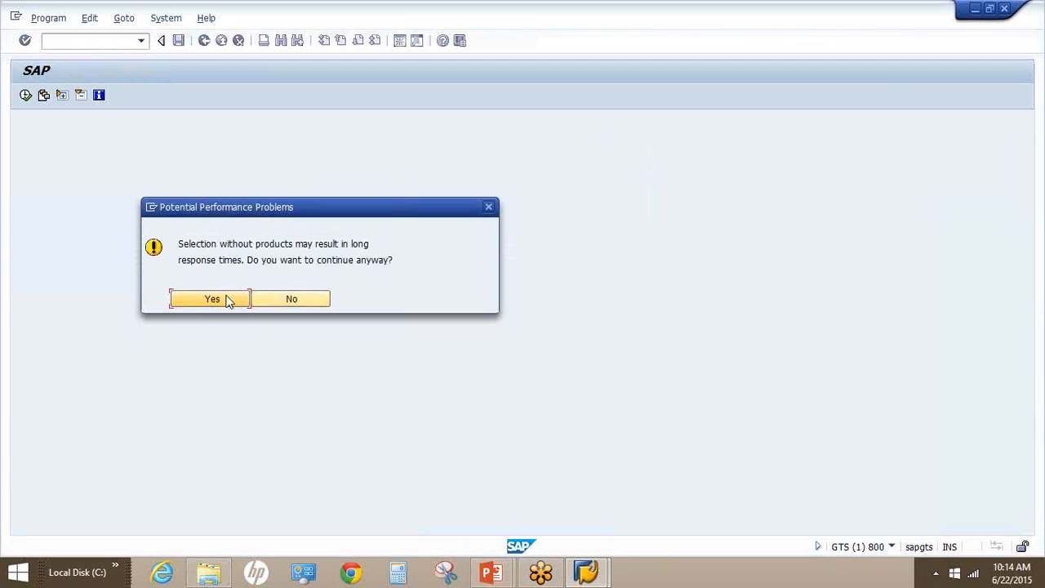
pyautogui.click(223, 299)
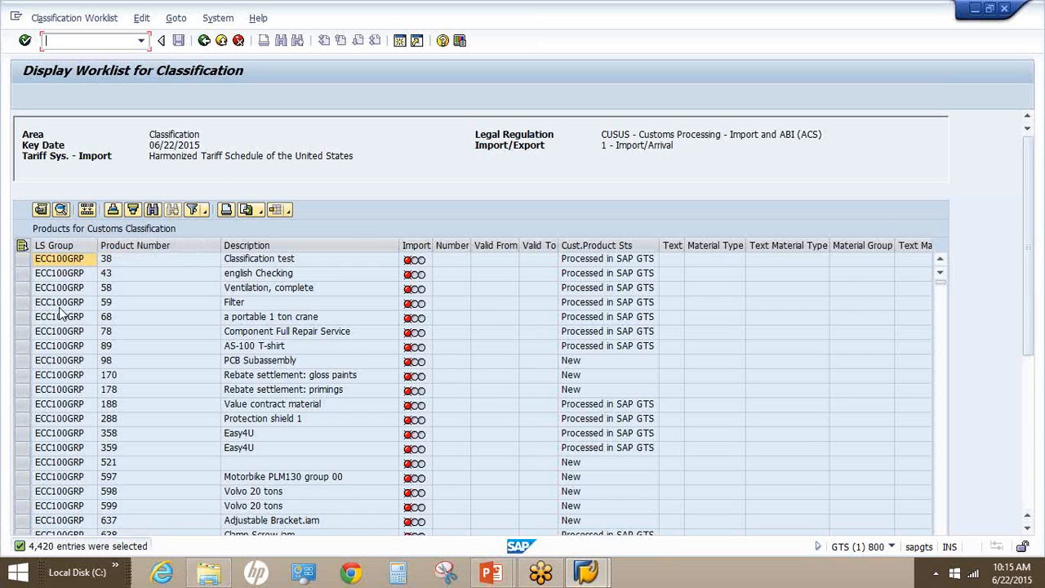
pyautogui.click(204, 41)
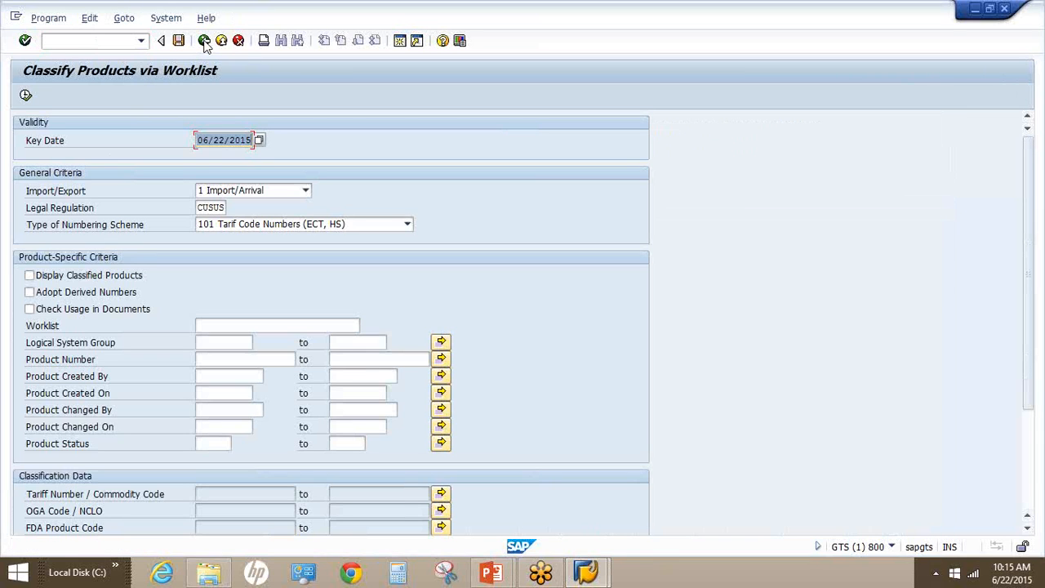
pyautogui.click(205, 41)
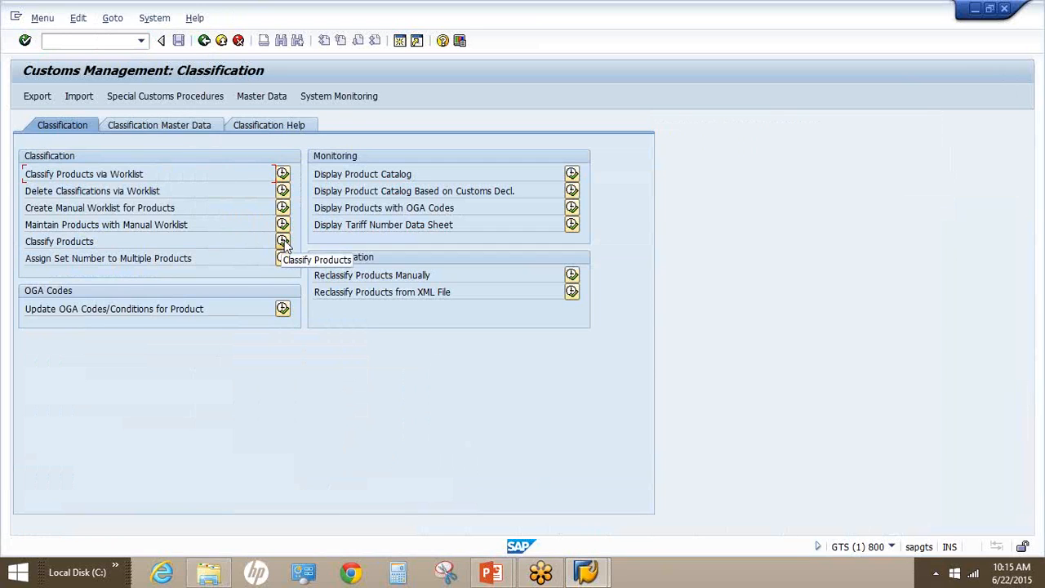
# Open product GTS-N2 of logical system group ECC110GRP for editing through Classify Products
pyautogui.click(283, 242)
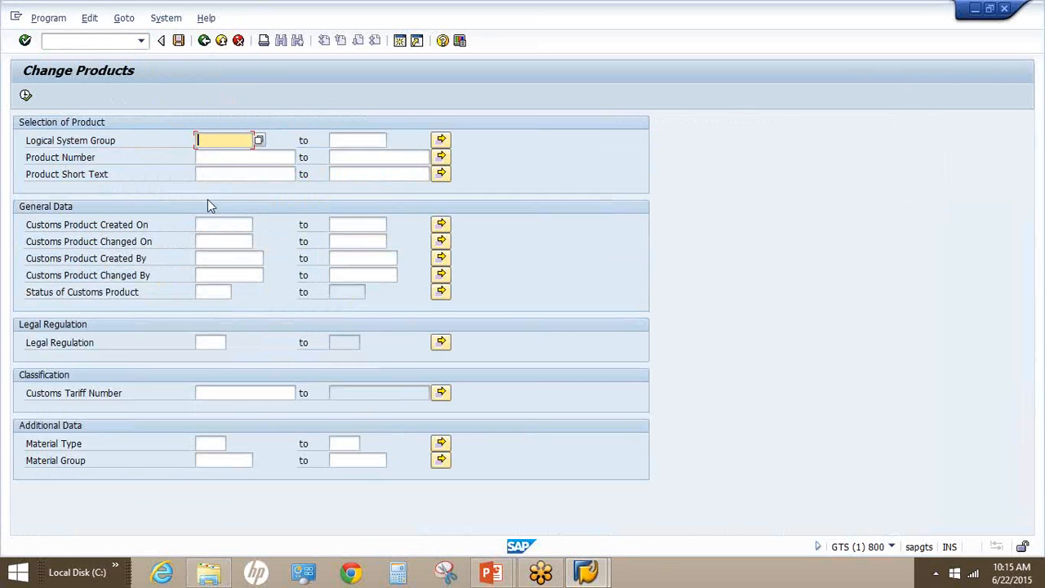
pyautogui.click(224, 143)
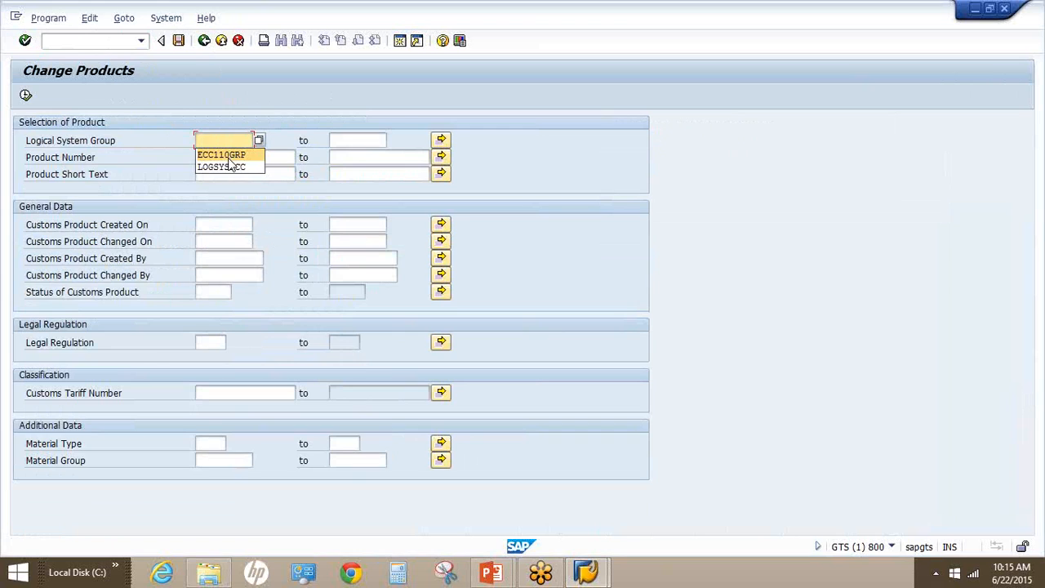
pyautogui.click(229, 155)
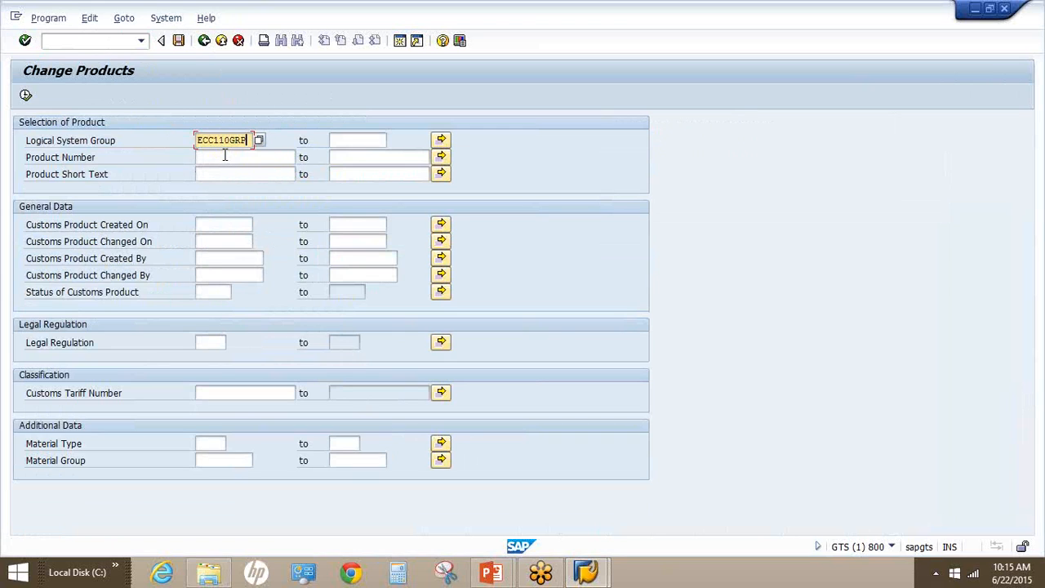
pyautogui.click(227, 158)
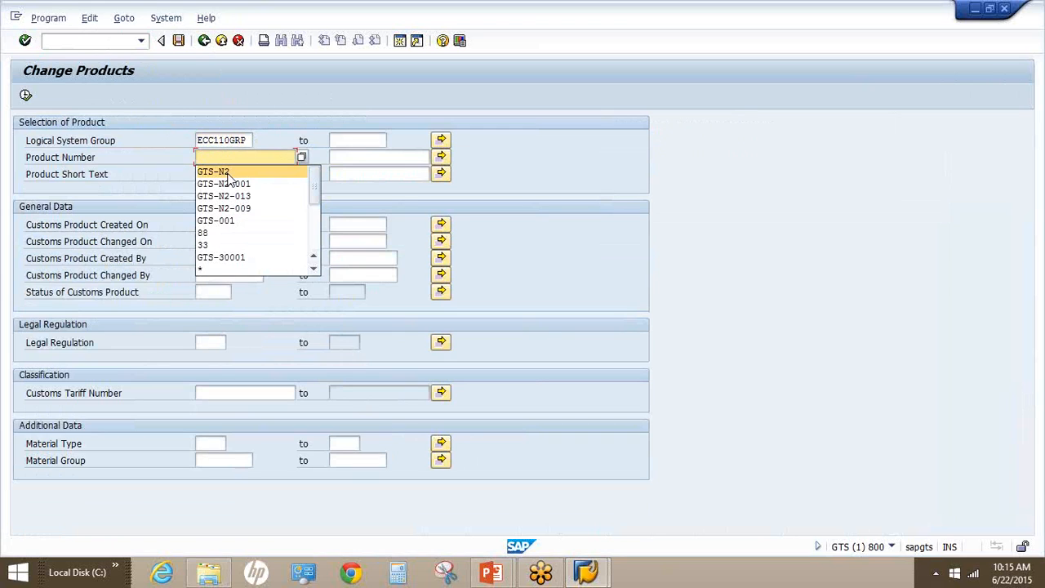
pyautogui.click(222, 171)
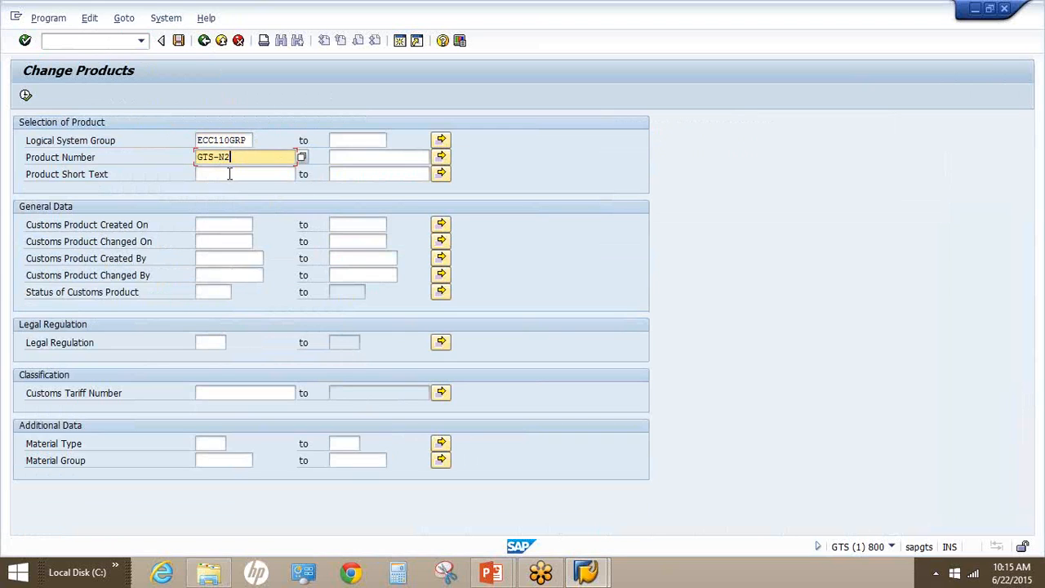
pyautogui.click(25, 96)
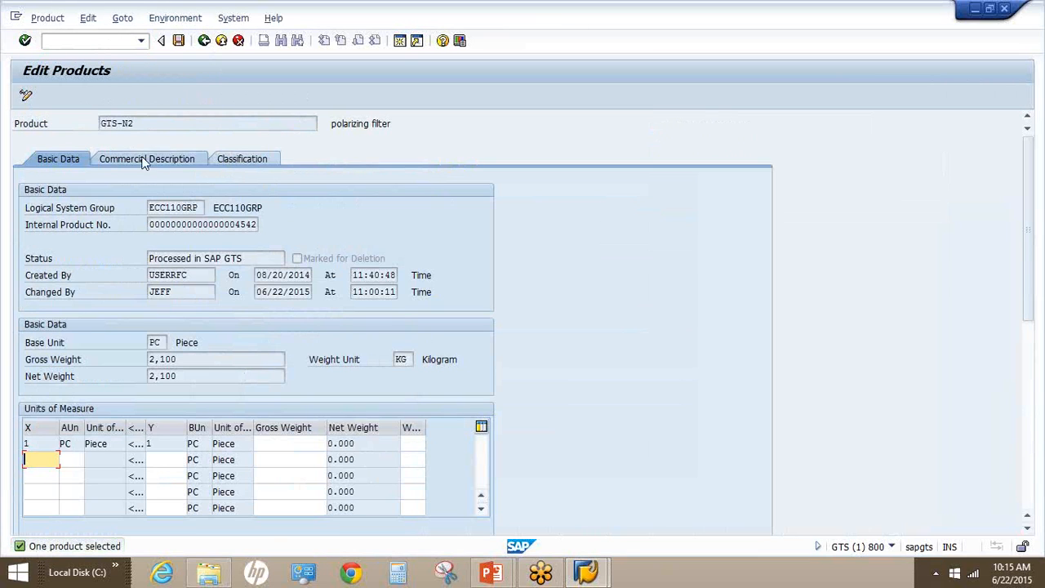
pyautogui.click(245, 160)
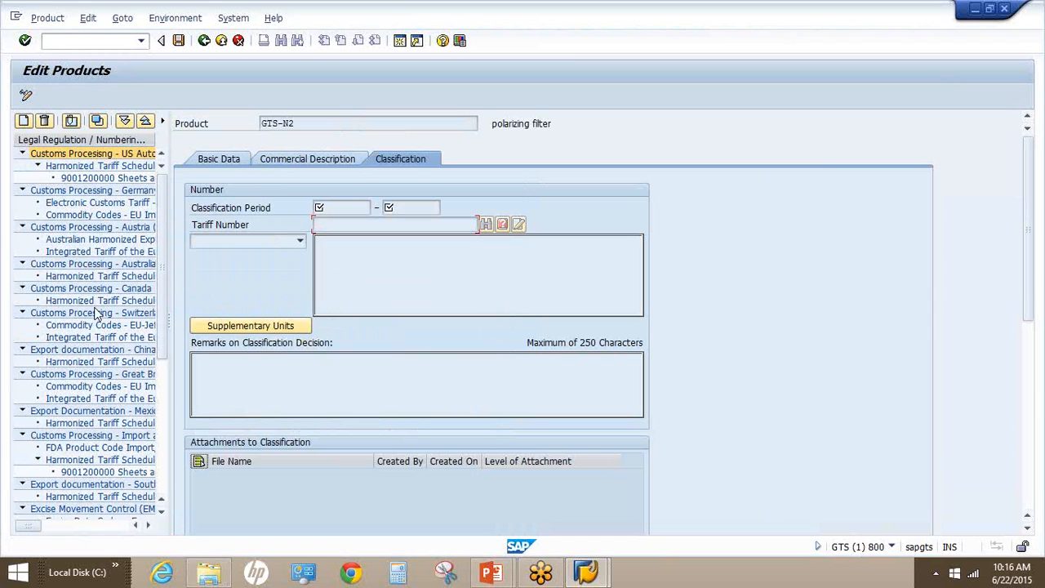
pyautogui.click(117, 178)
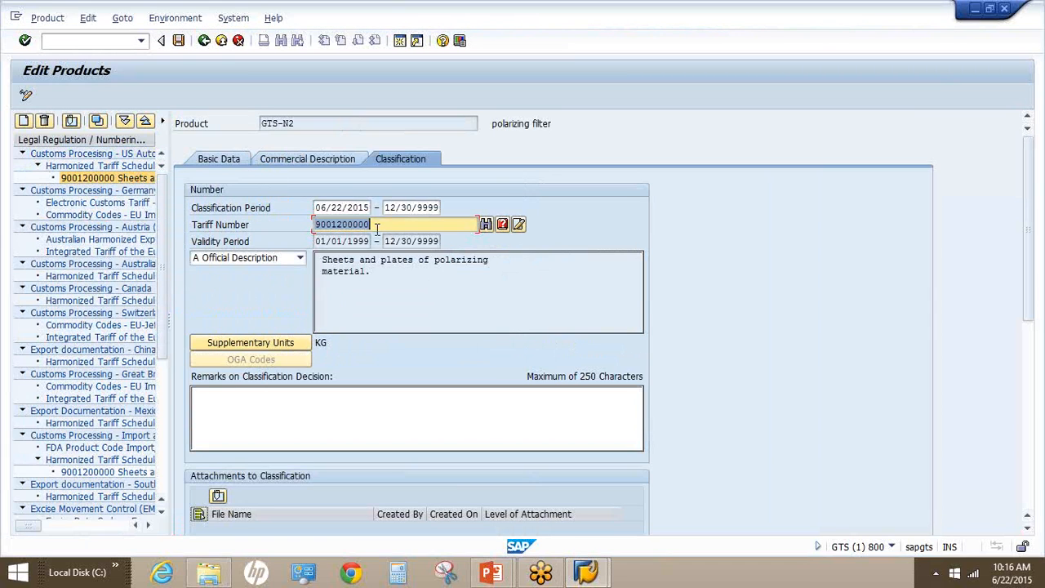
pyautogui.click(44, 121)
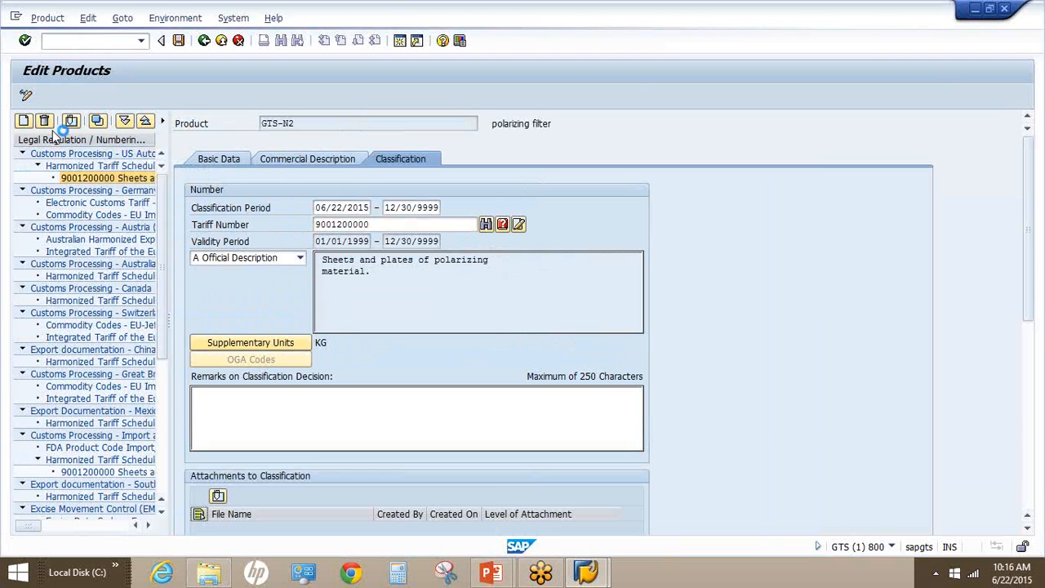
pyautogui.click(214, 316)
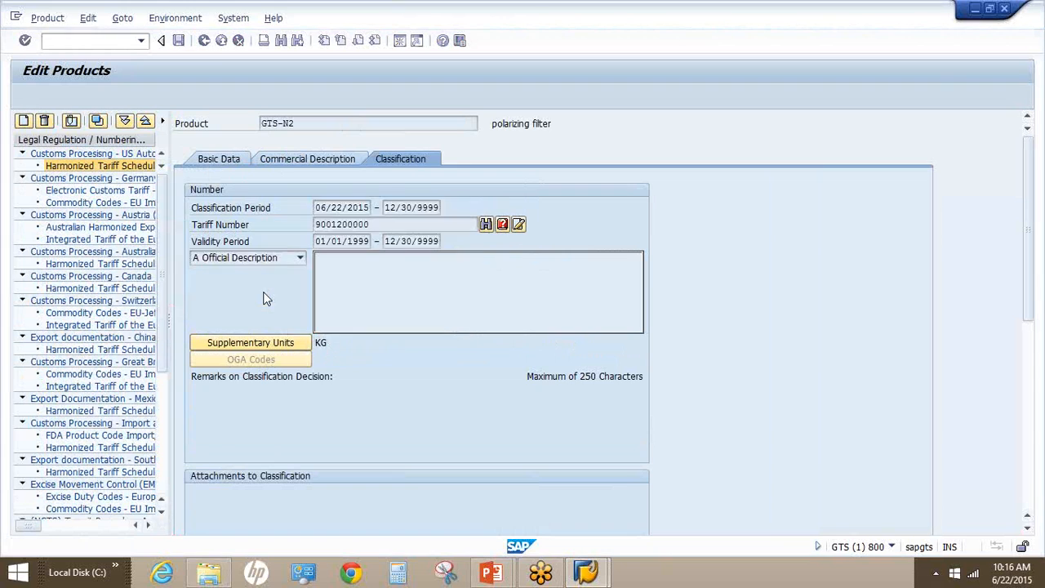
pyautogui.click(179, 41)
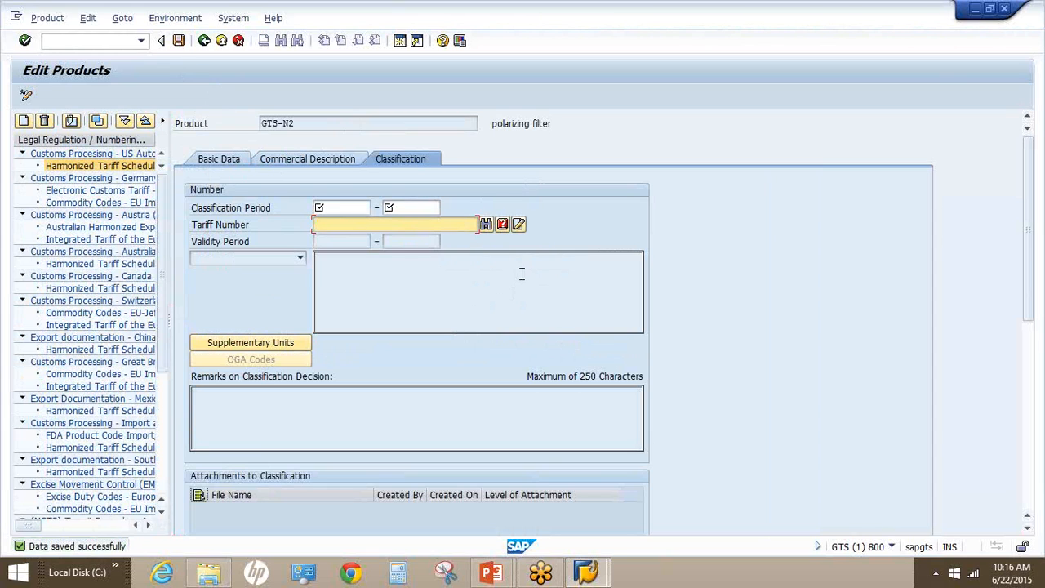
# Search the US_HTS Classification Help for "polarizing", review the tariff numbers found, and close the help without copying one
pyautogui.click(502, 224)
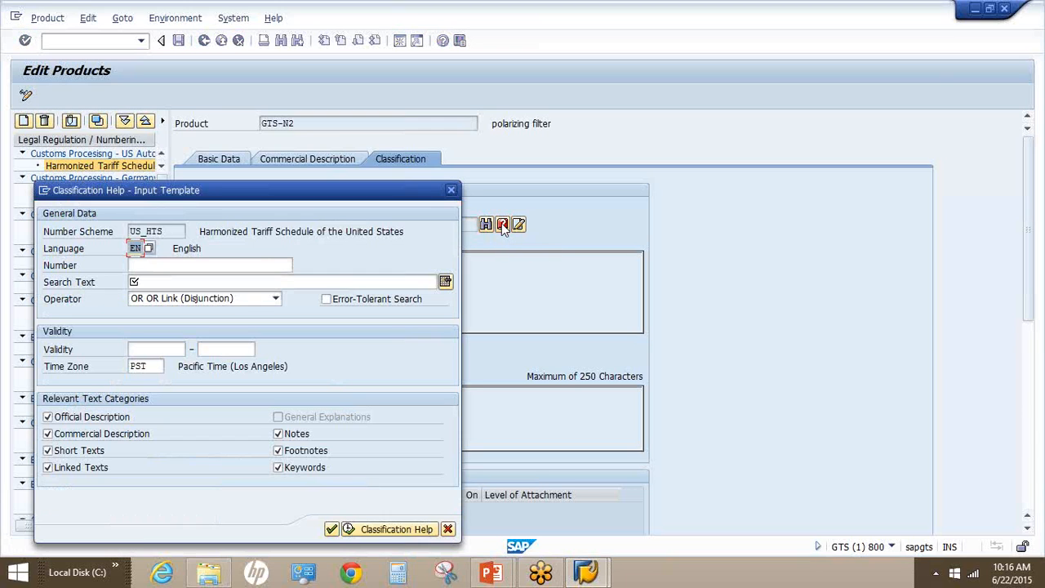
pyautogui.click(195, 281)
pyautogui.write('polarizing')
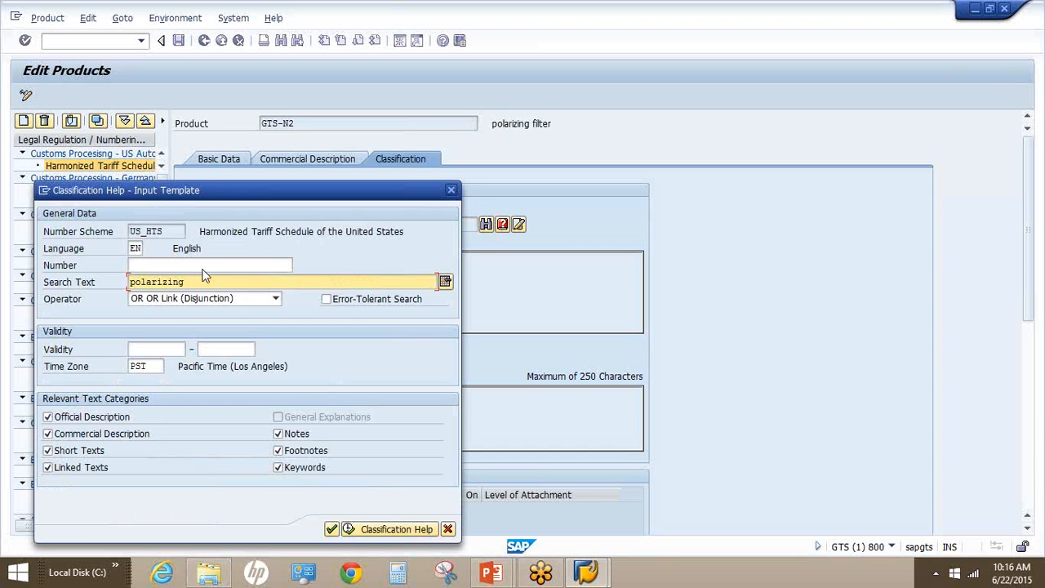
pyautogui.click(379, 530)
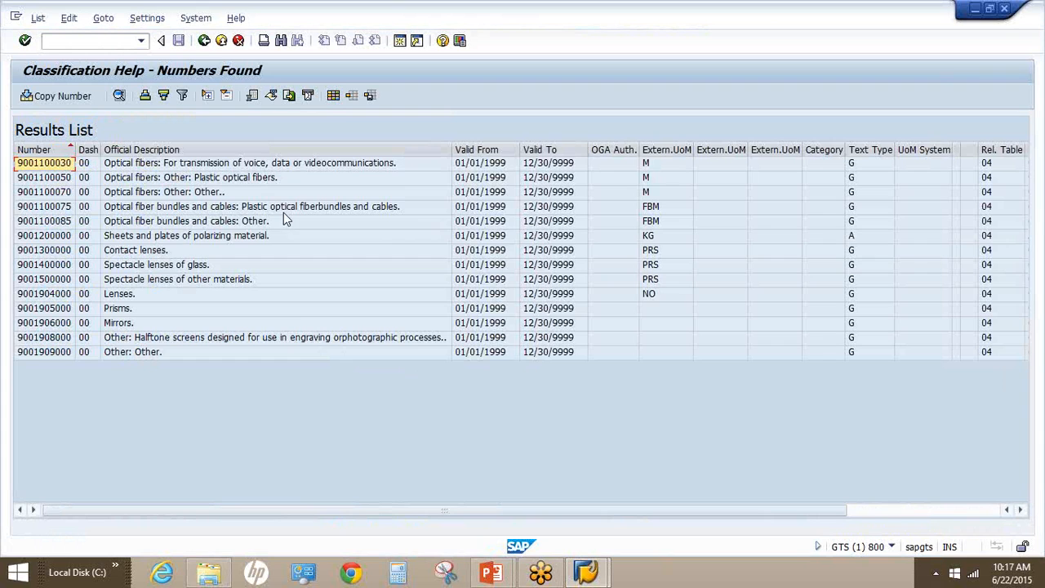
pyautogui.click(205, 40)
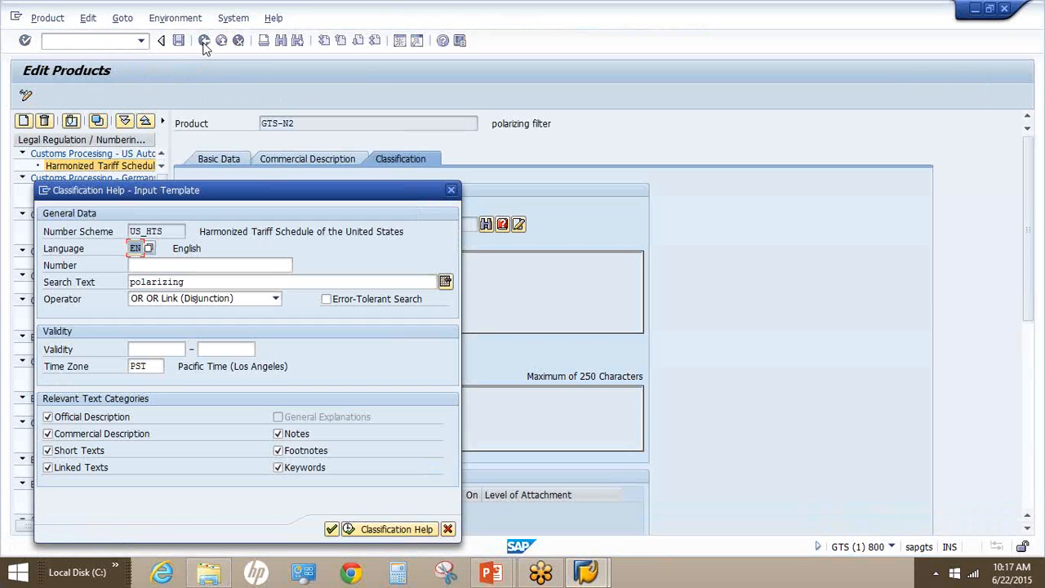
pyautogui.click(448, 529)
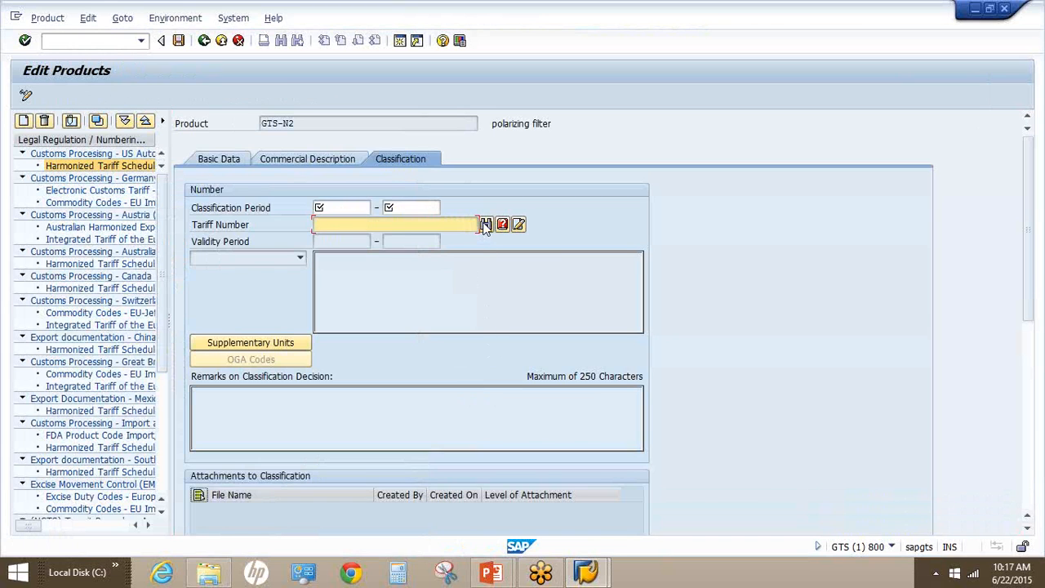
pyautogui.click(486, 224)
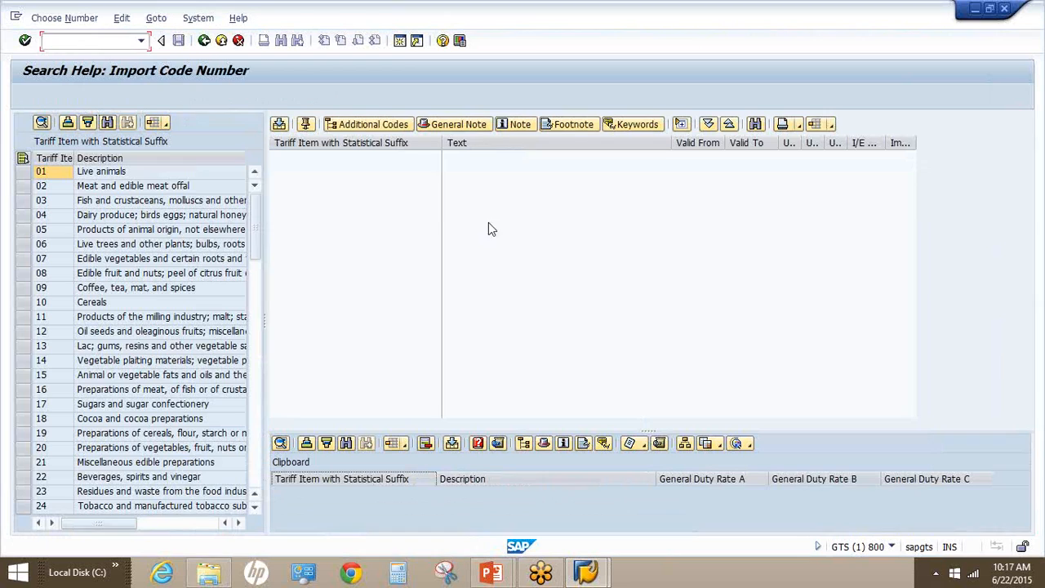
pyautogui.moveTo(256, 250); pyautogui.dragTo(257, 470)
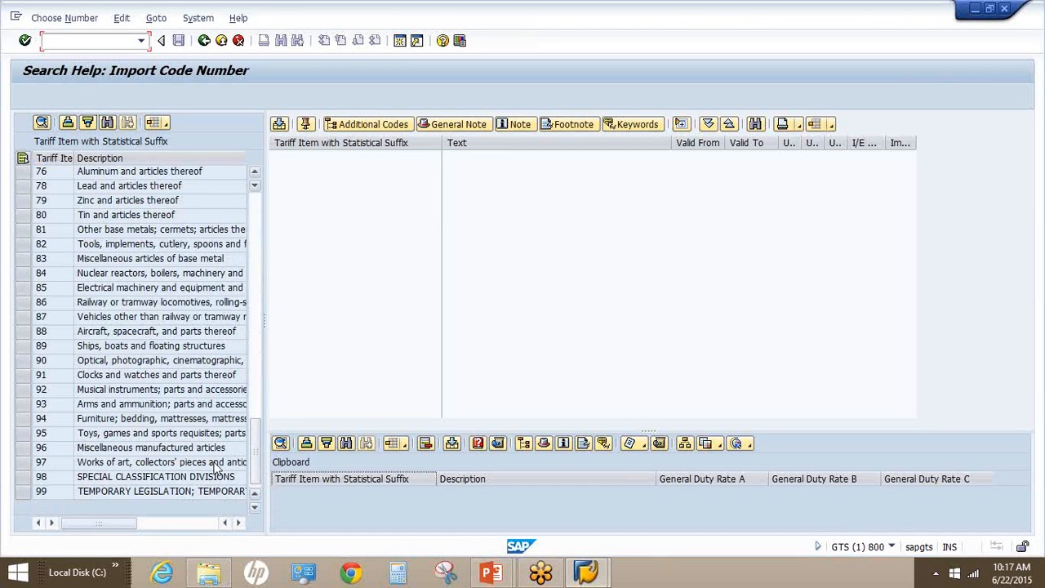
pyautogui.click(22, 363)
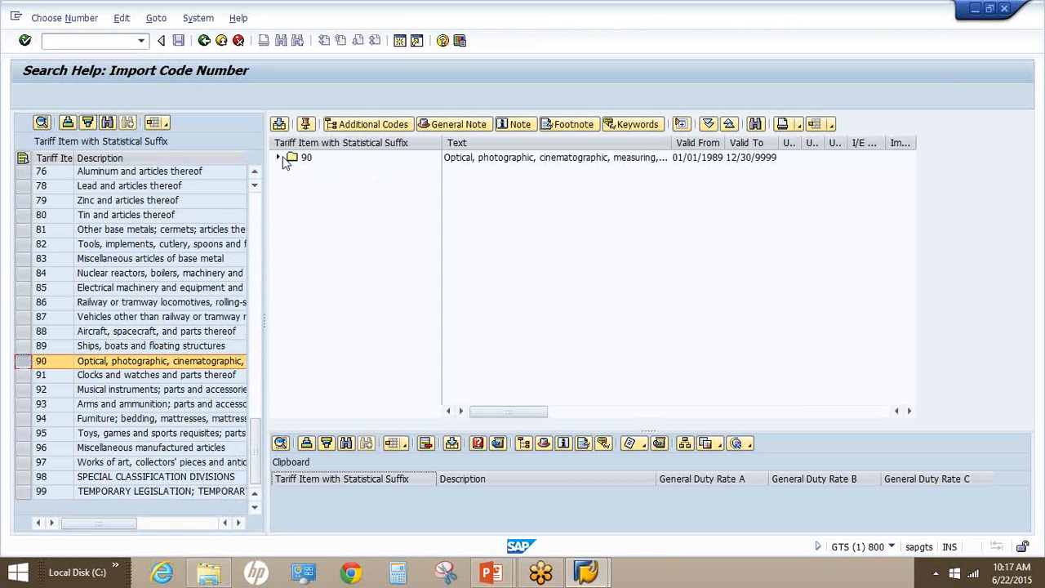
pyautogui.click(279, 157)
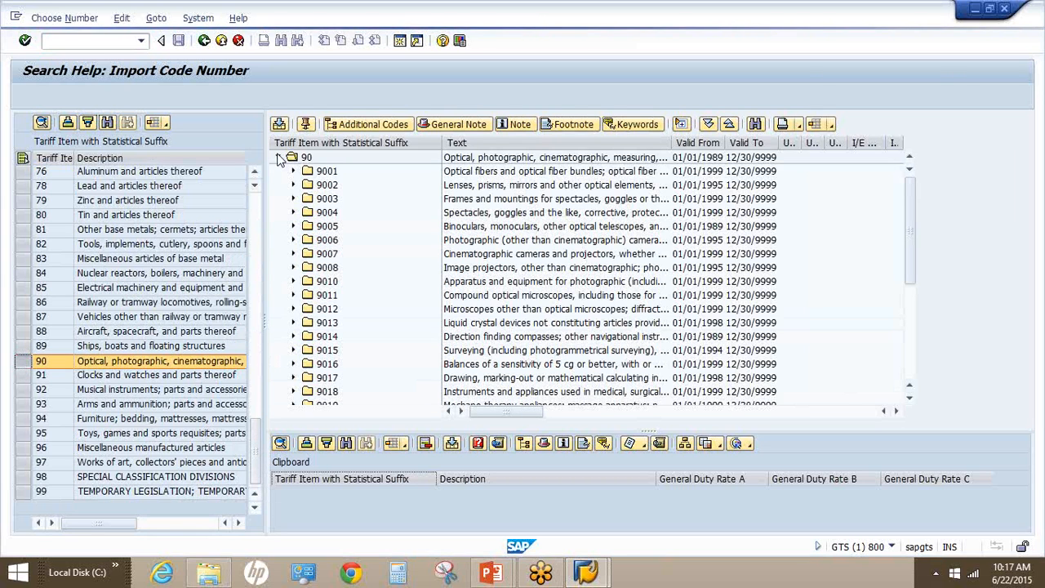
pyautogui.click(294, 171)
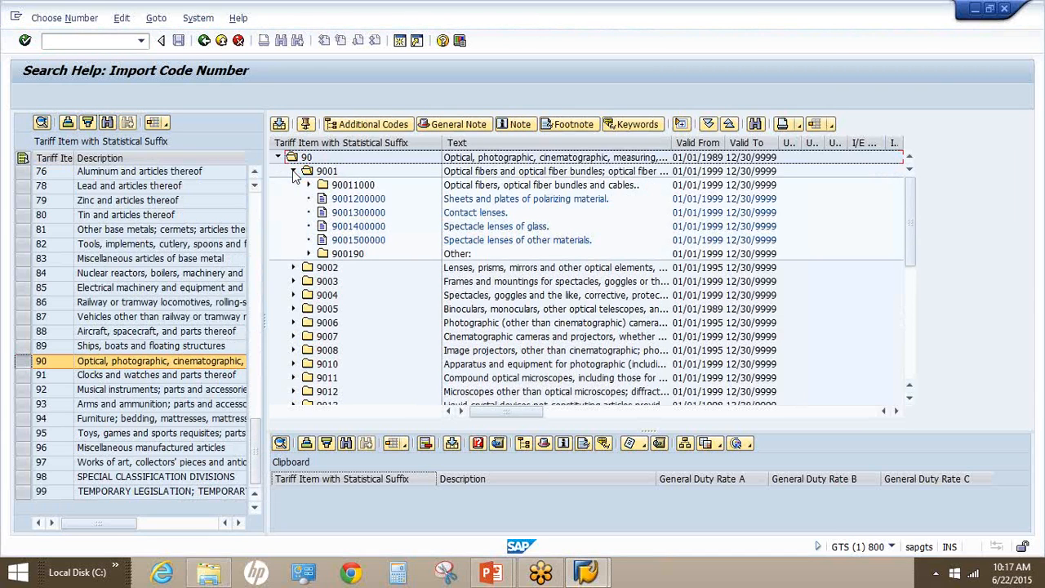
pyautogui.click(374, 201)
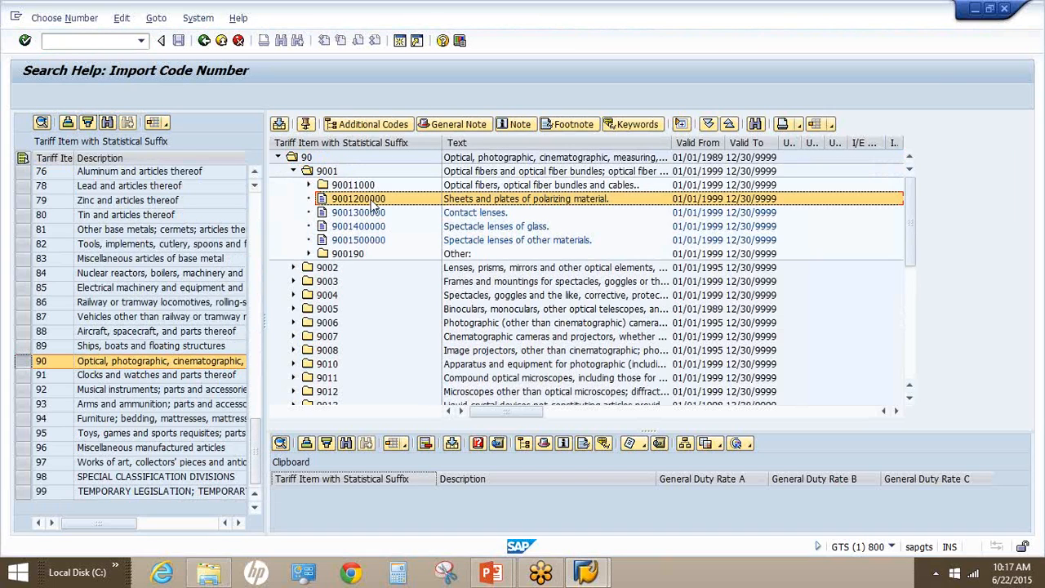
pyautogui.click(307, 125)
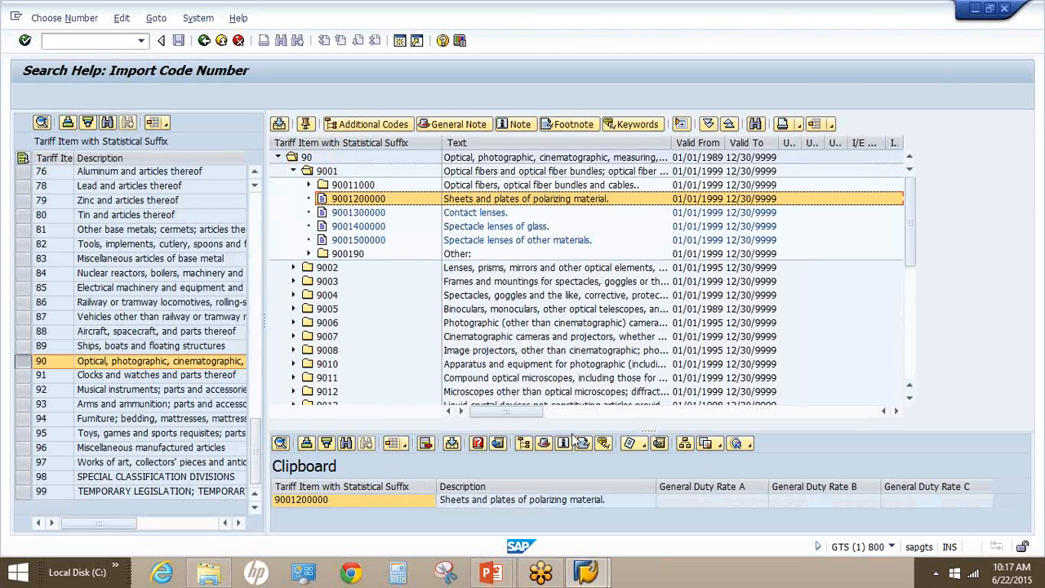
pyautogui.moveTo(650, 428); pyautogui.dragTo(650, 398)
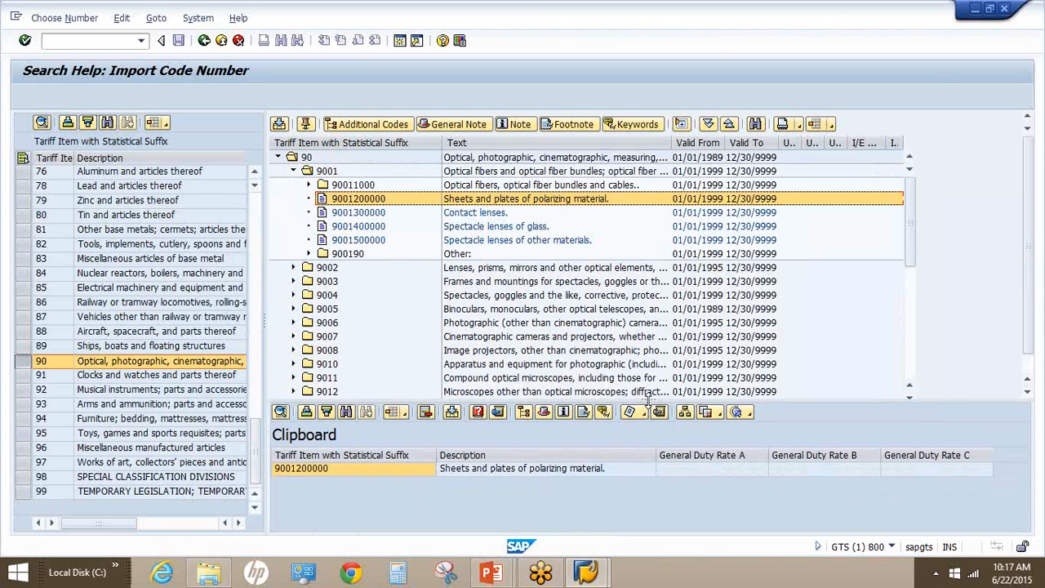
pyautogui.click(369, 240)
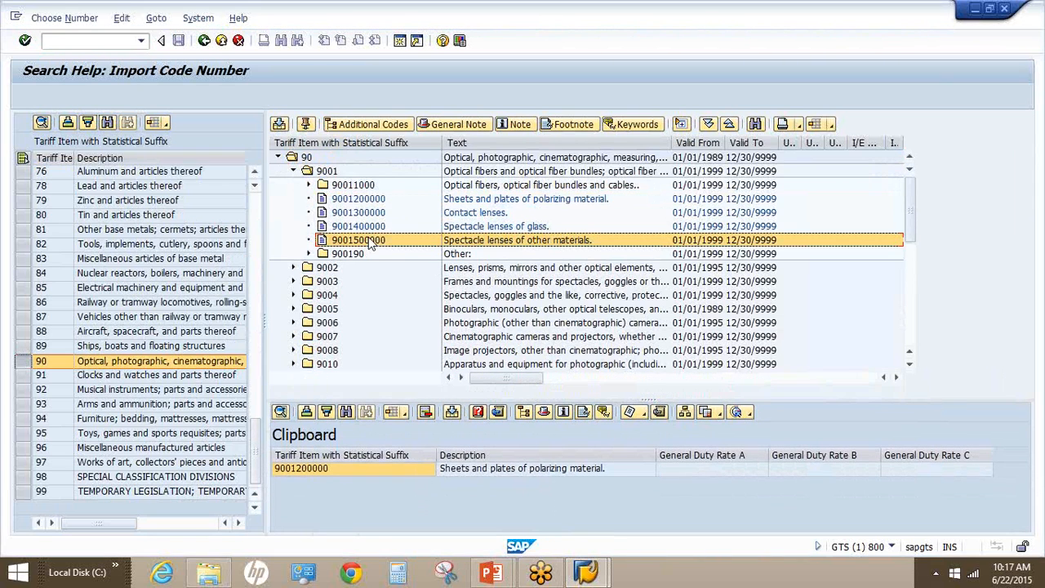
pyautogui.click(304, 124)
pyautogui.click(310, 254)
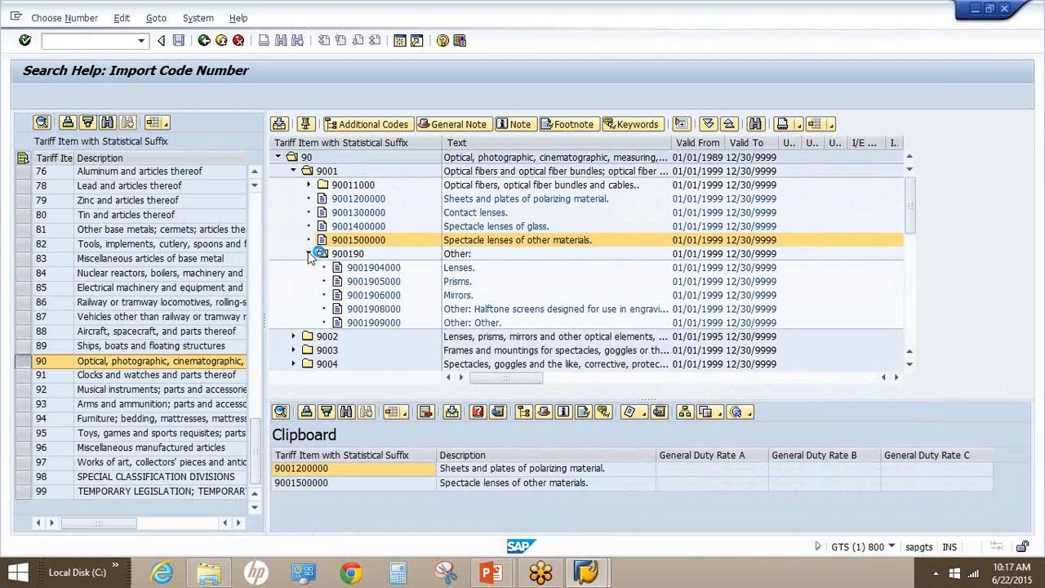
pyautogui.click(366, 311)
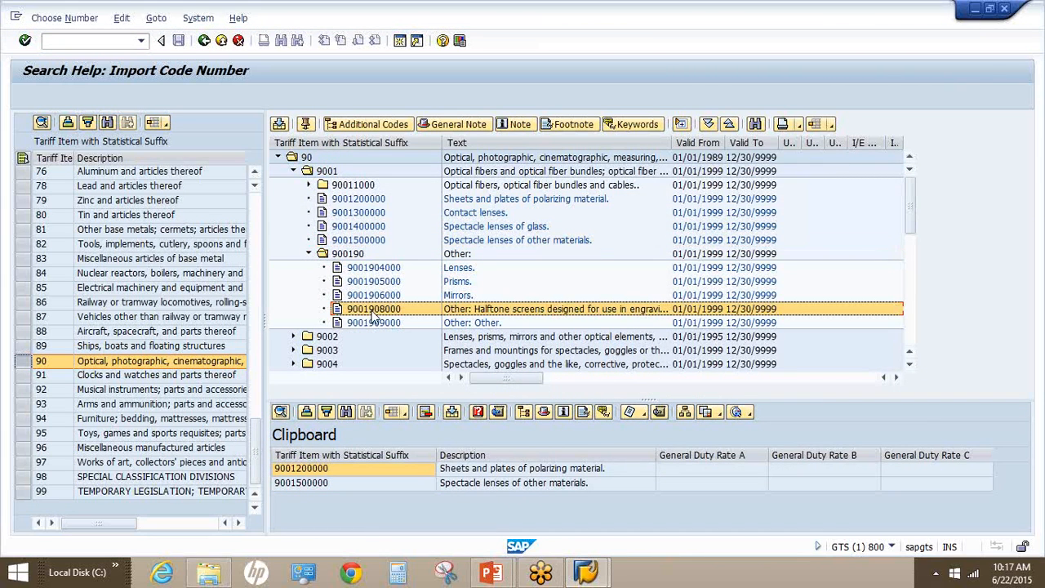
pyautogui.click(306, 125)
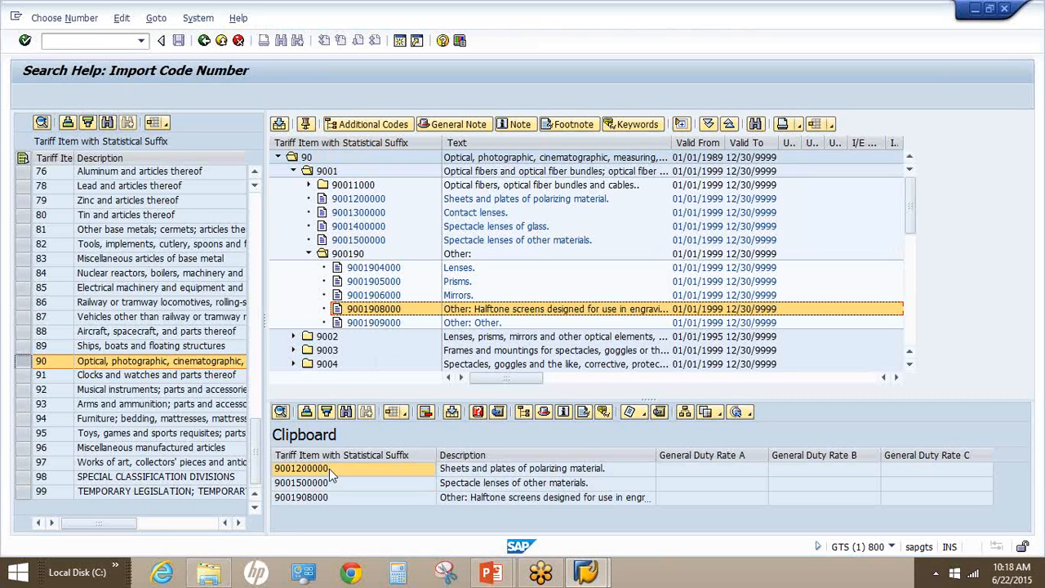
# Show Duty Rate A for China for the clipboard's tariff numbers, using legal regulation CUSUS
pyautogui.click(703, 471)
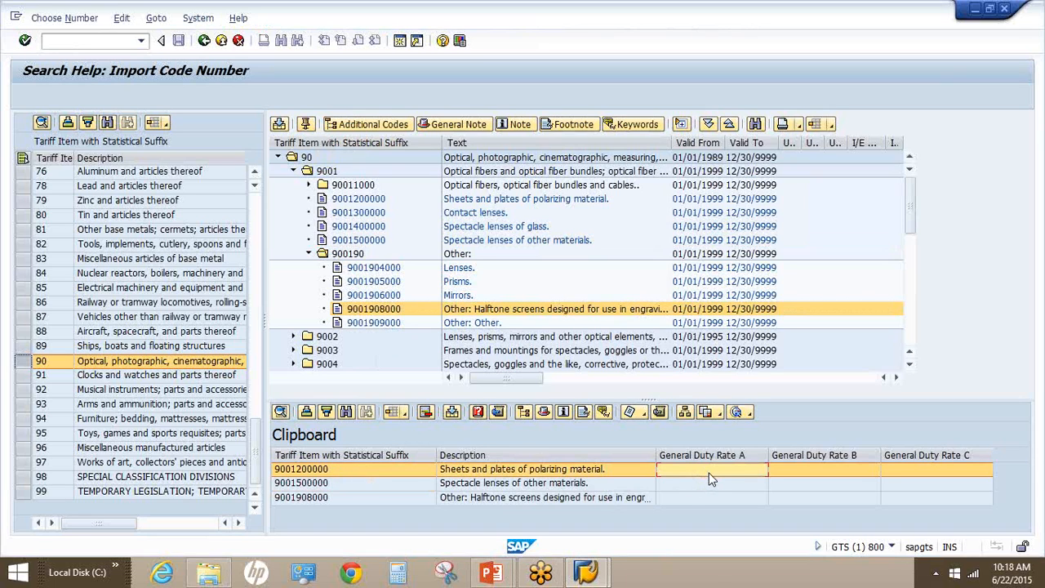
pyautogui.click(750, 412)
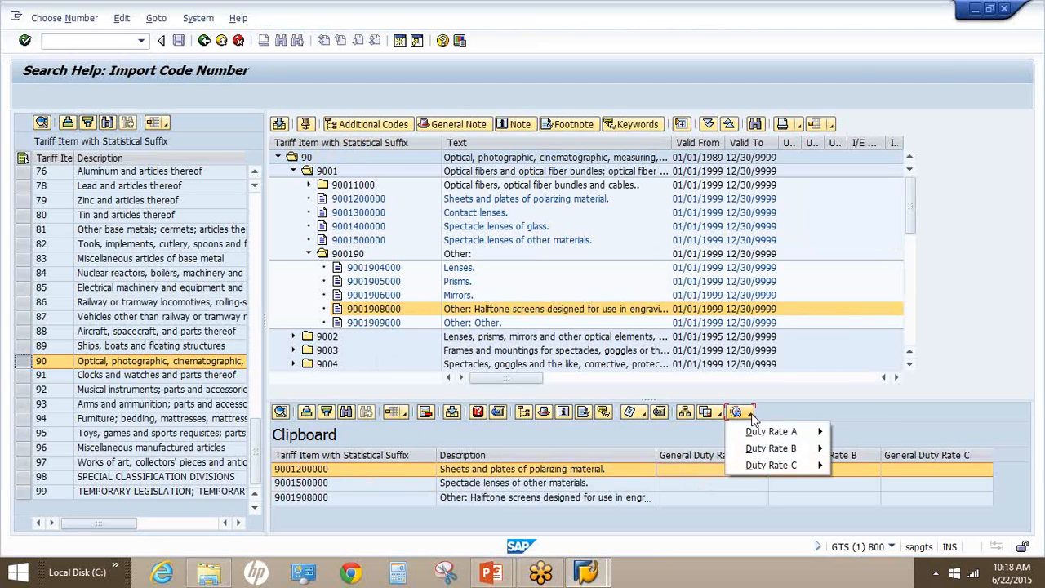
pyautogui.moveTo(766, 438)
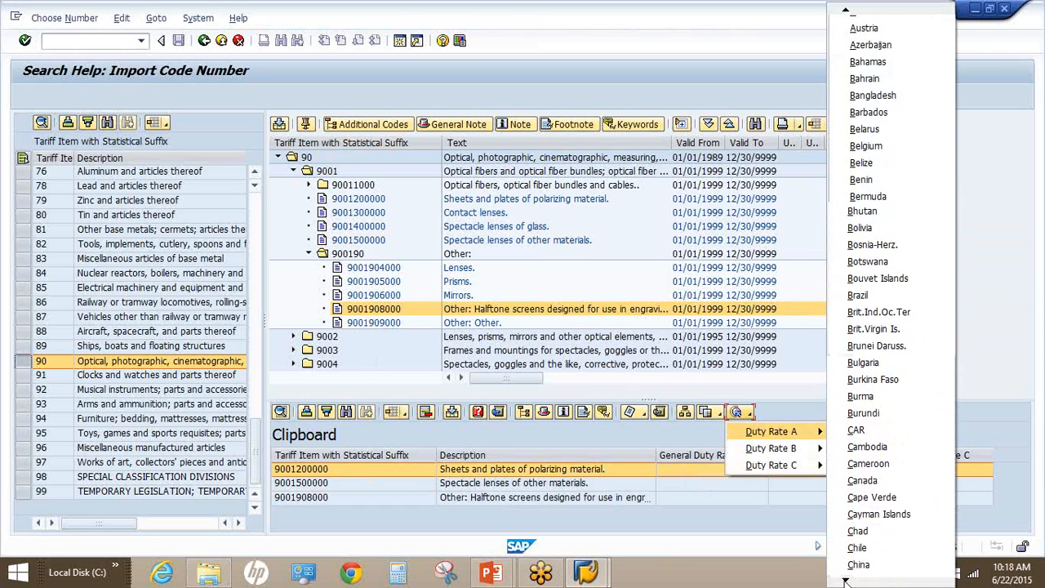
pyautogui.click(864, 531)
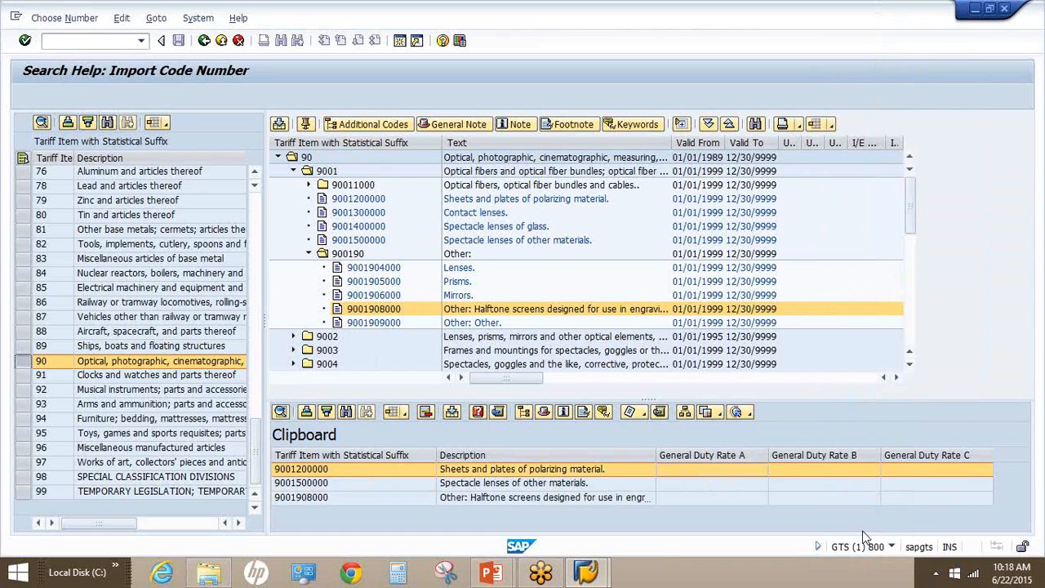
pyautogui.click(96, 272)
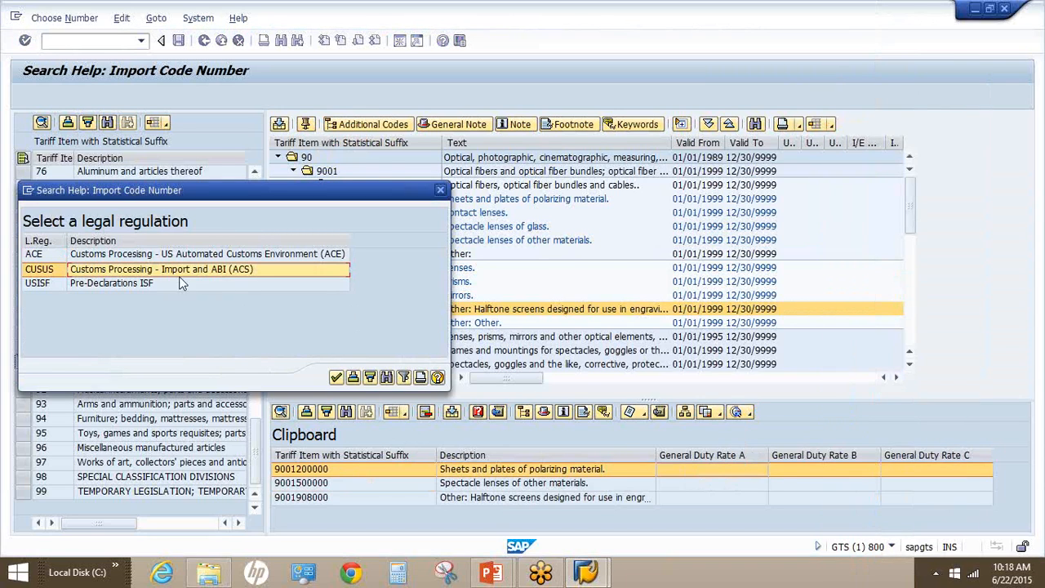
pyautogui.click(335, 378)
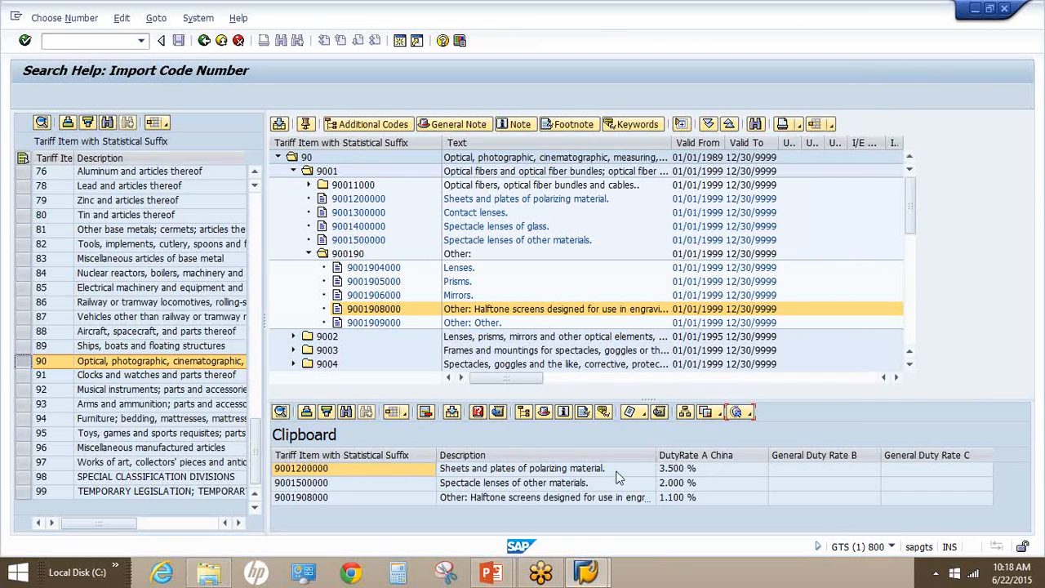
pyautogui.doubleClick(334, 470)
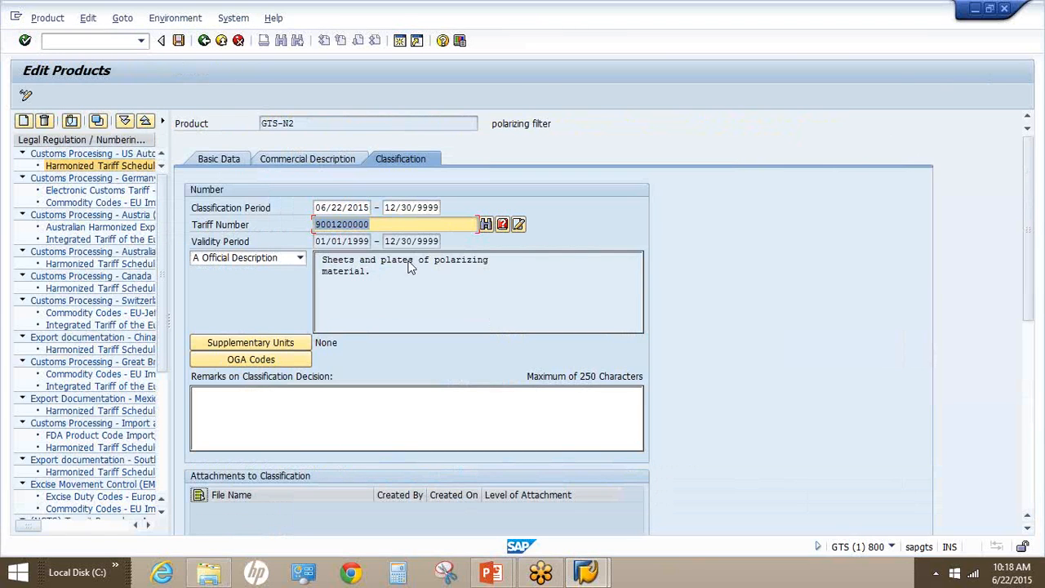
pyautogui.click(178, 40)
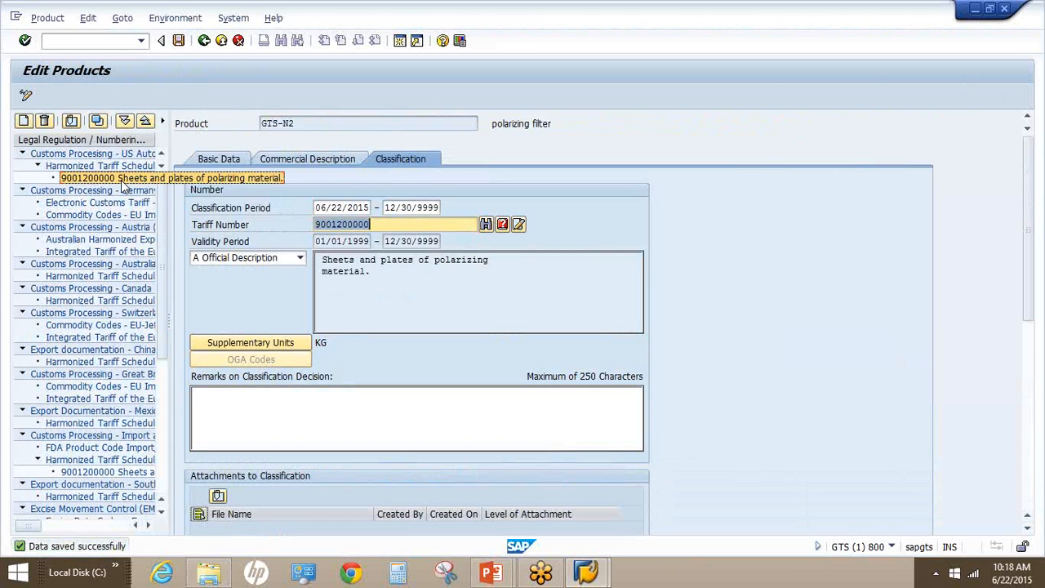
pyautogui.click(204, 40)
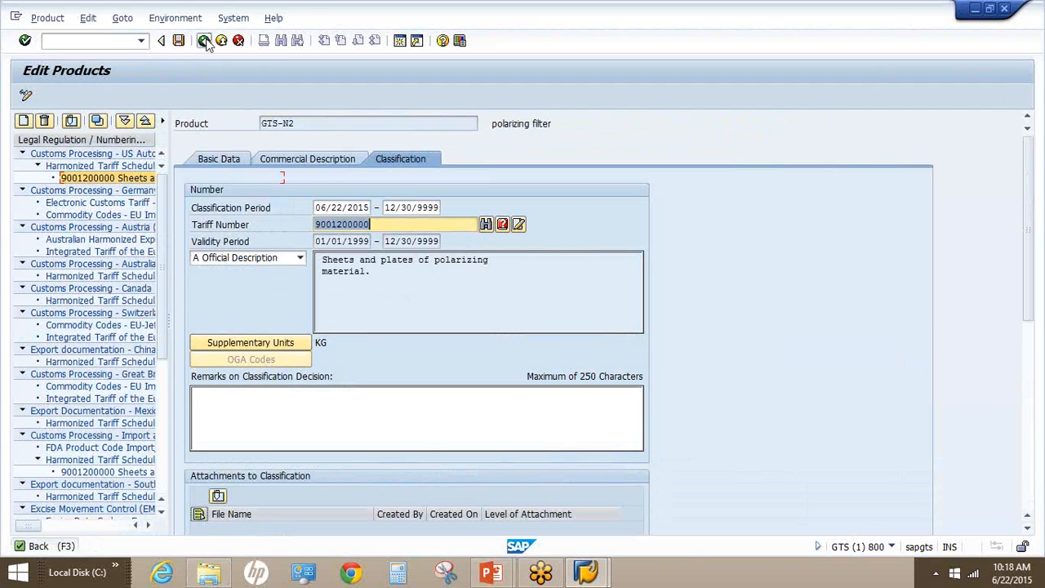
pyautogui.click(204, 40)
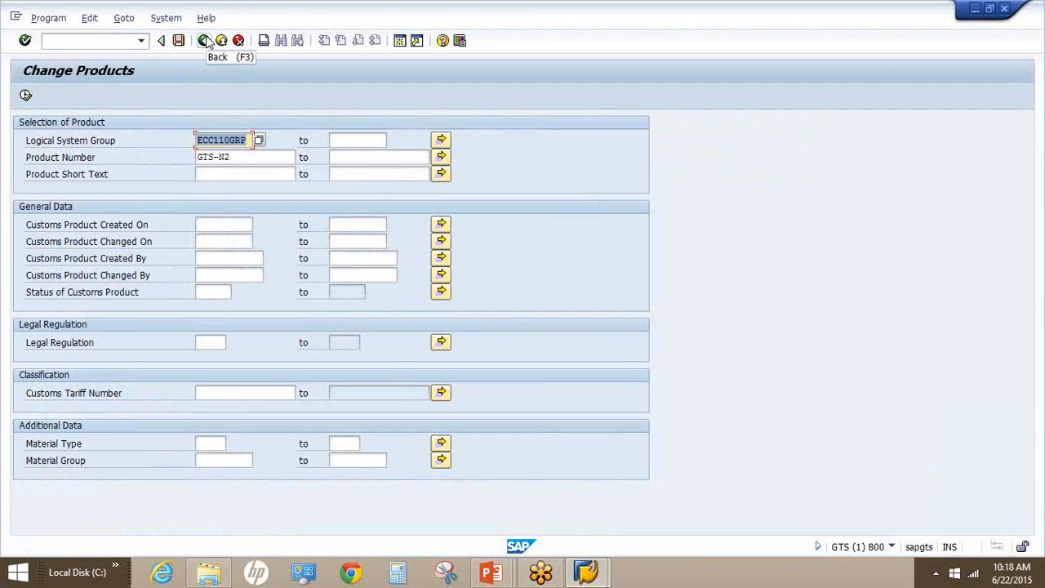
pyautogui.click(204, 40)
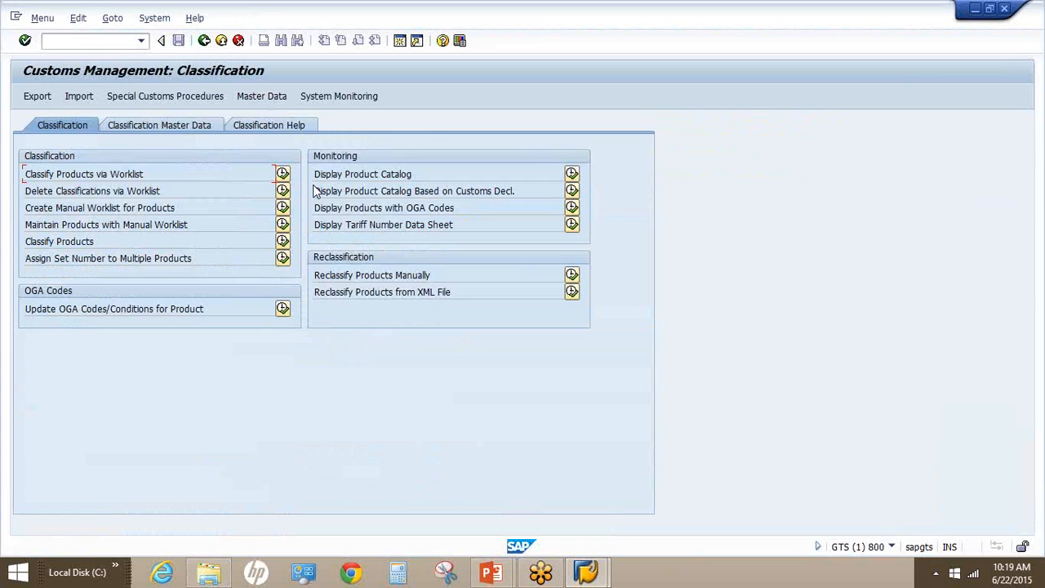
# Open Display Product Catalog and select foreign trade organization FTO_3000 with numbering scheme type 101 Tarif Code Numbers (ECT, HS)
pyautogui.click(572, 174)
pyautogui.click(259, 140)
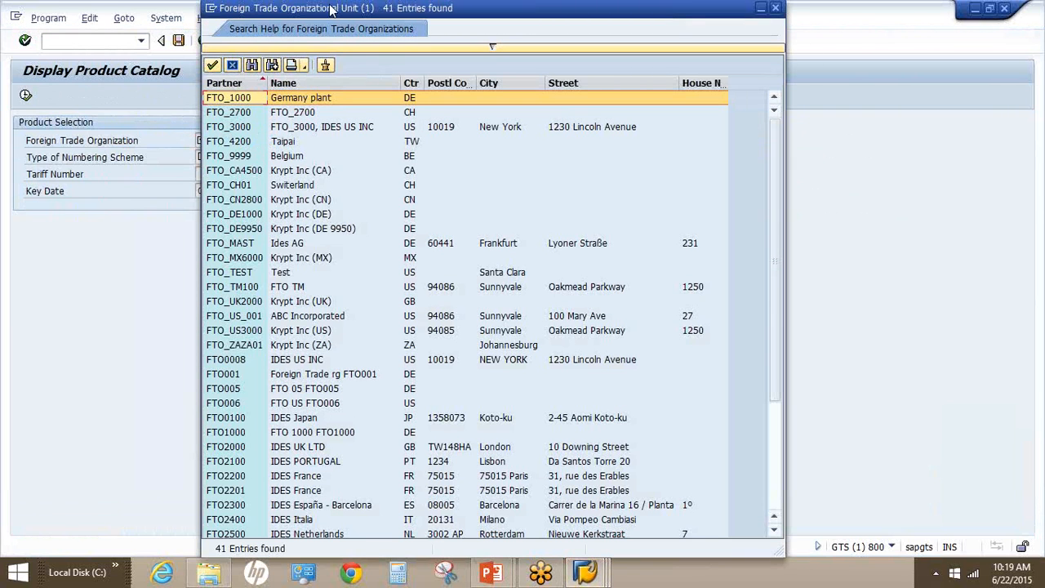
pyautogui.doubleClick(246, 126)
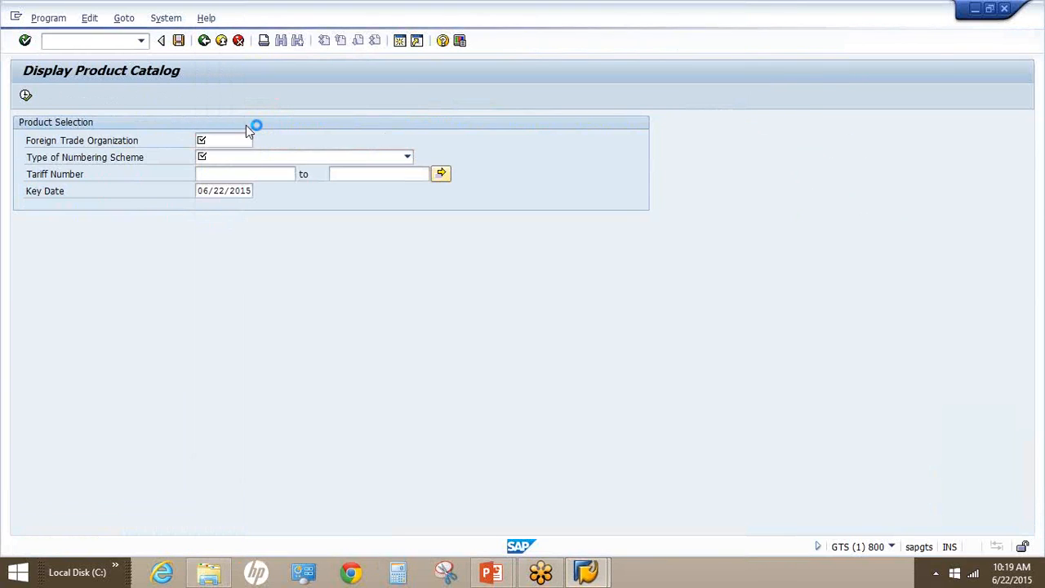
pyautogui.click(236, 159)
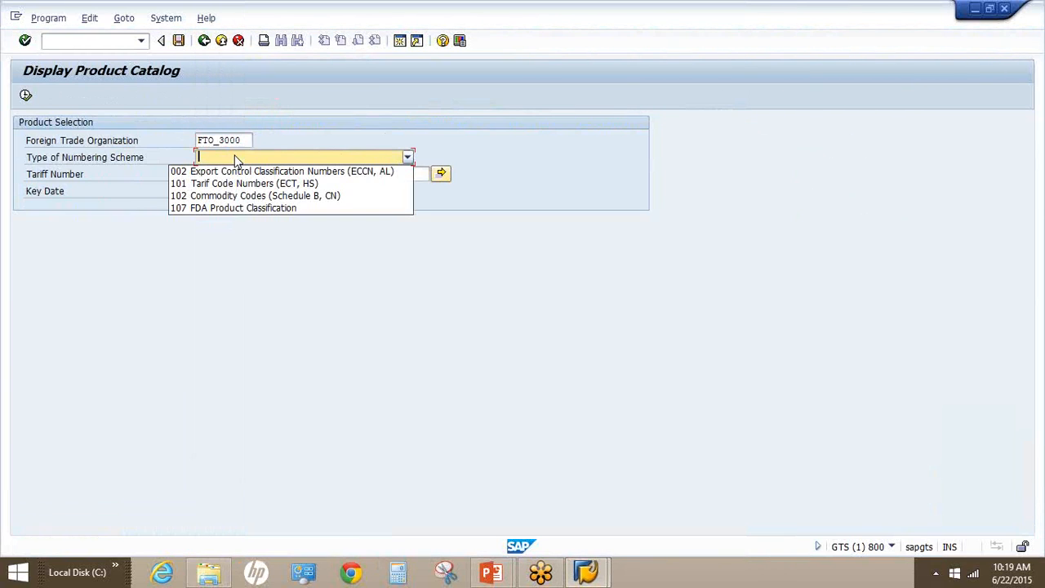
pyautogui.click(237, 184)
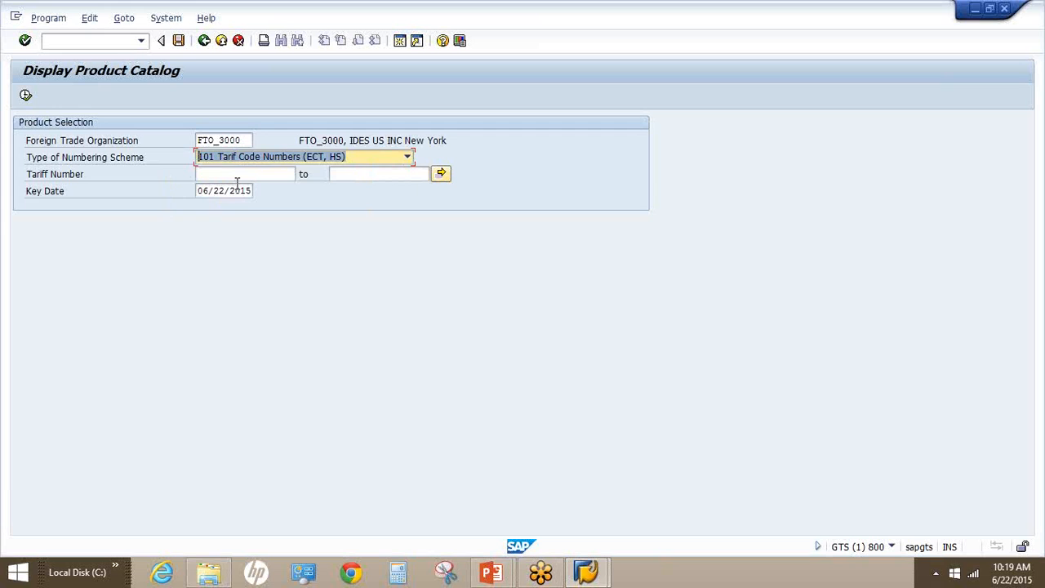
pyautogui.click(235, 174)
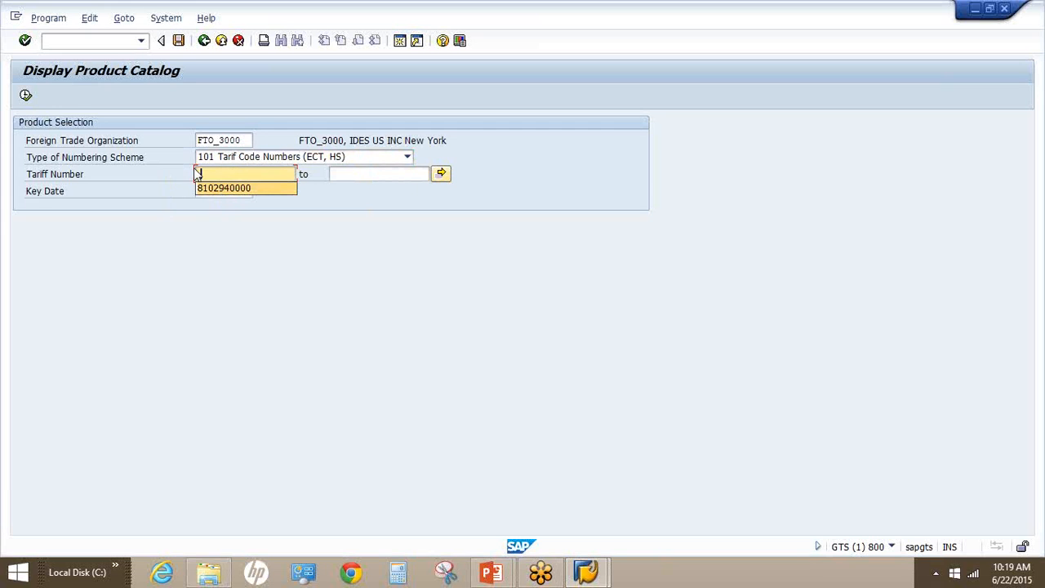
pyautogui.click(205, 187)
pyautogui.click(25, 96)
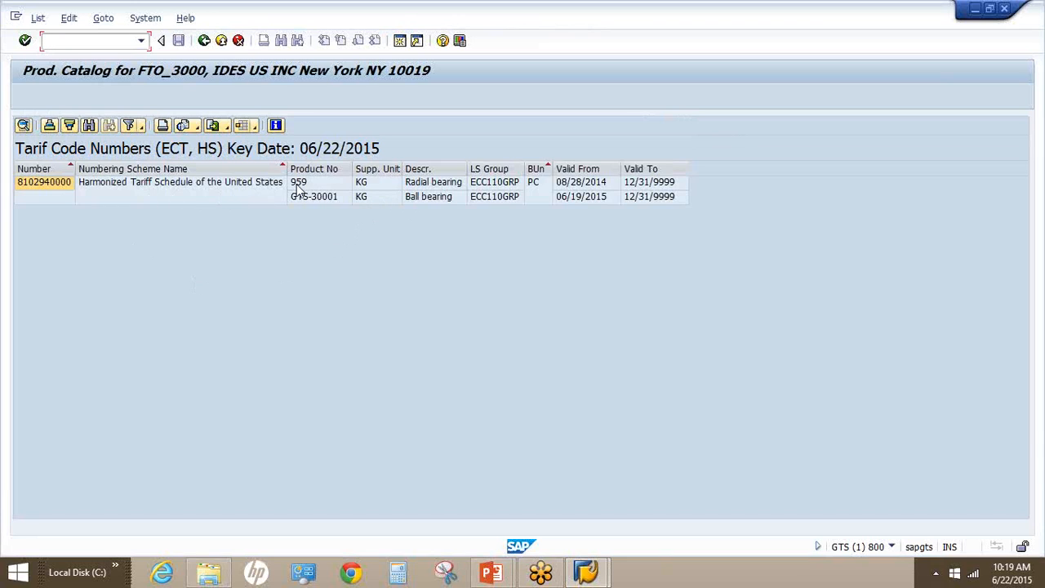
pyautogui.click(204, 41)
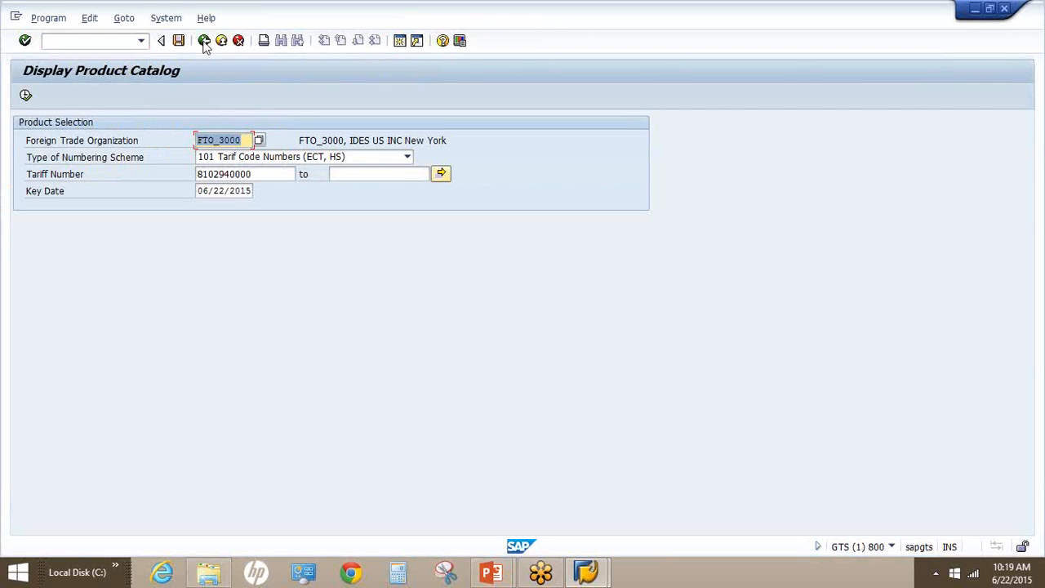
pyautogui.click(204, 41)
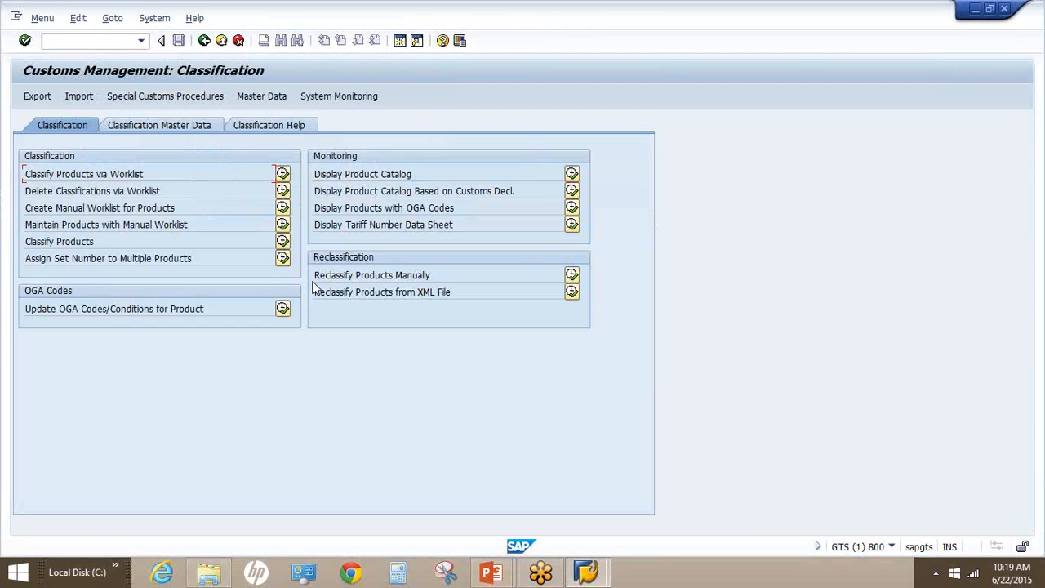
# Open Reclassify Products Manually for logical system group ECC110GRP with no product number restriction and a numbering scheme specified
pyautogui.click(571, 276)
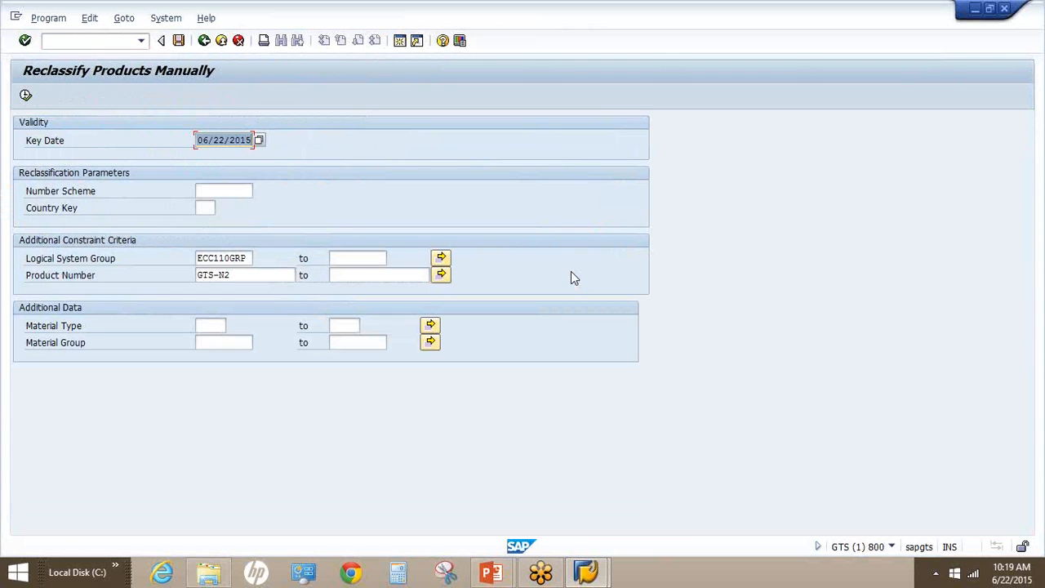
pyautogui.moveTo(236, 279); pyautogui.dragTo(161, 278)
pyautogui.press('BackSpace')
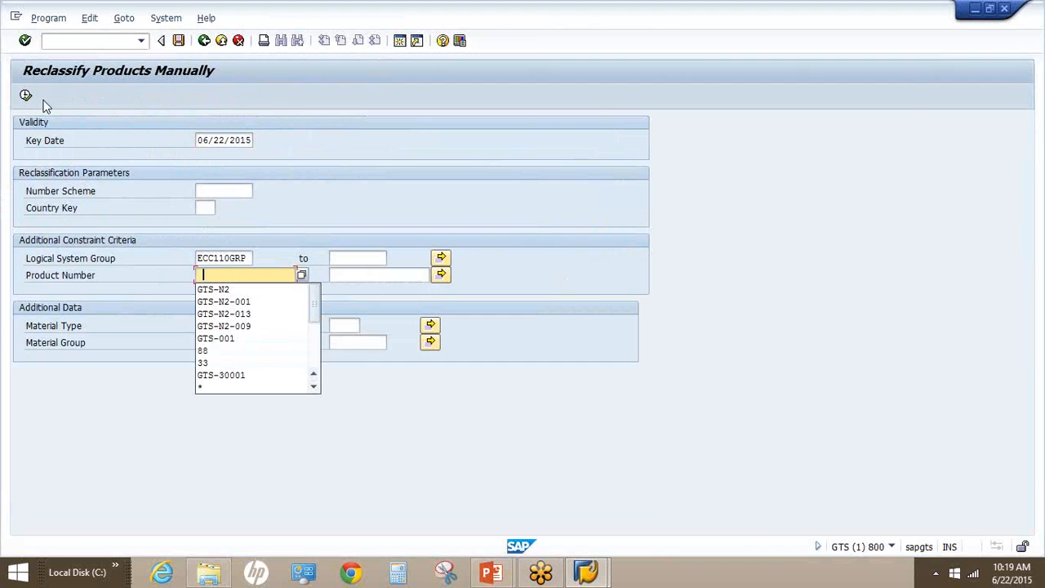
pyautogui.click(26, 96)
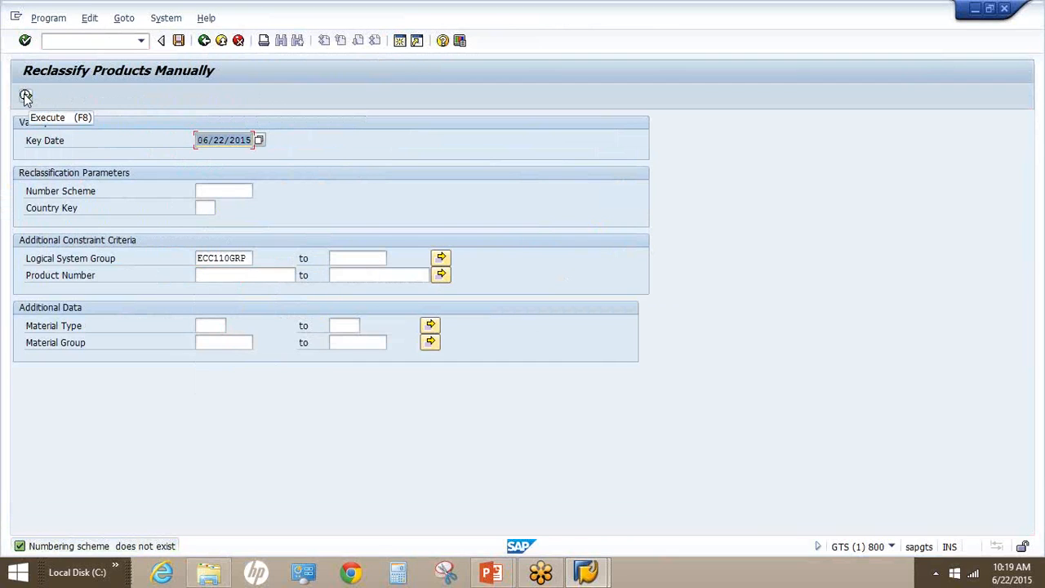
pyautogui.click(25, 96)
pyautogui.press('BackSpace')
pyautogui.press('Down')
pyautogui.press('Return')
pyautogui.click(25, 97)
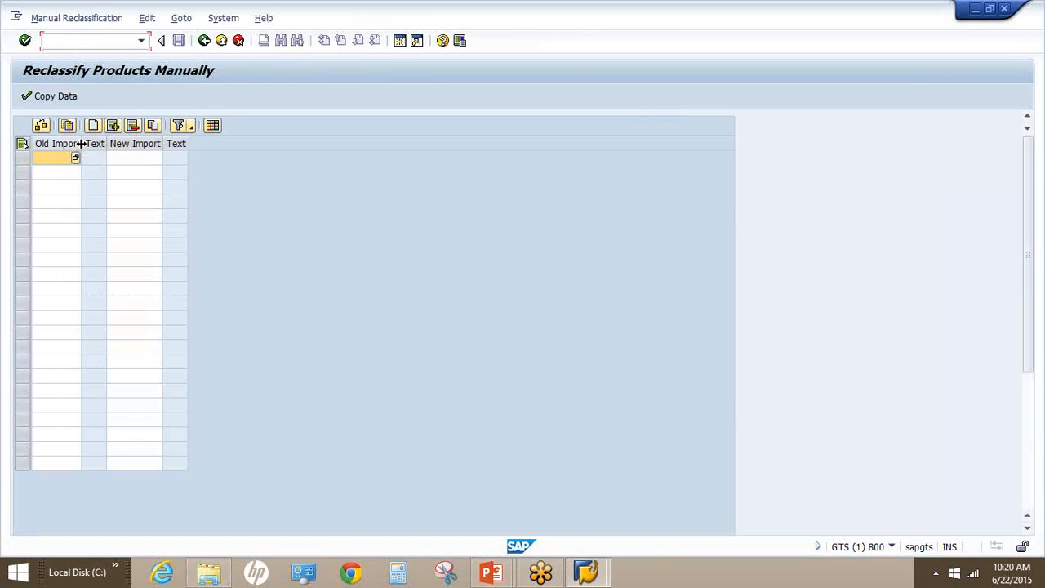
# Widen the Old Import and New Import columns of the manual reclassification table to fit full tariff numbers
pyautogui.moveTo(81, 144); pyautogui.dragTo(110, 144)
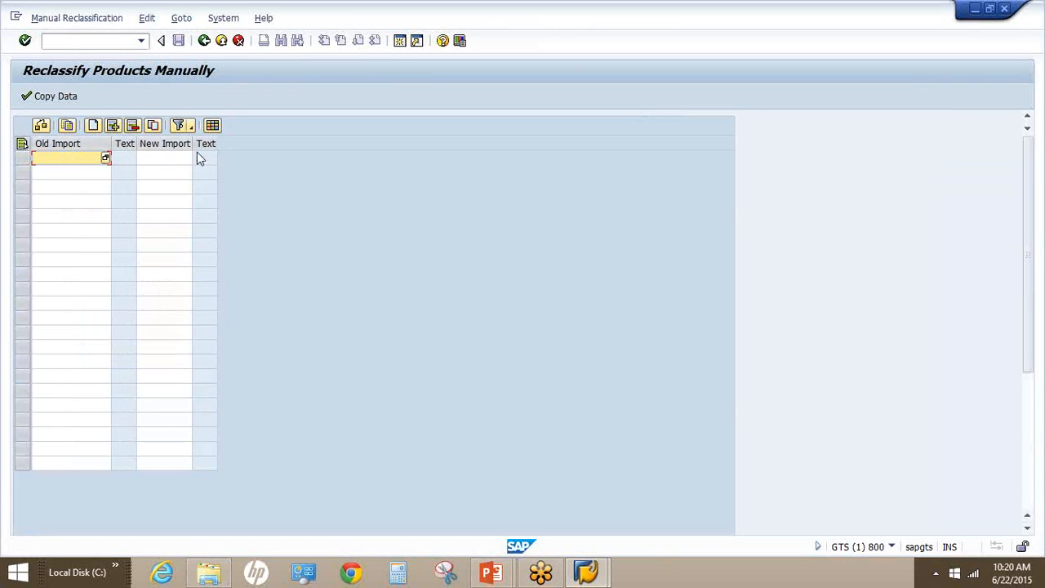
pyautogui.moveTo(190, 144); pyautogui.dragTo(225, 144)
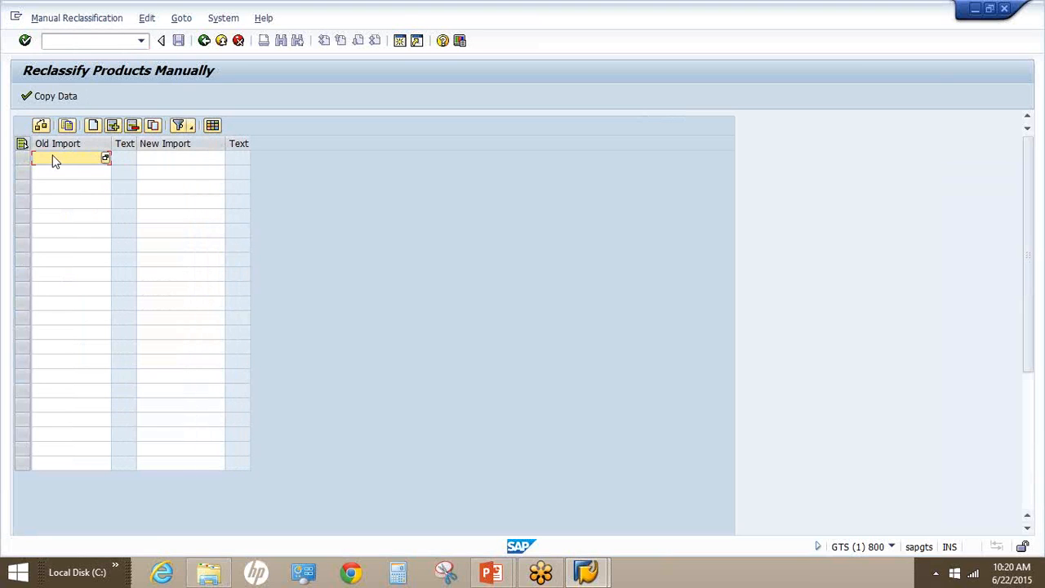
pyautogui.click(57, 163)
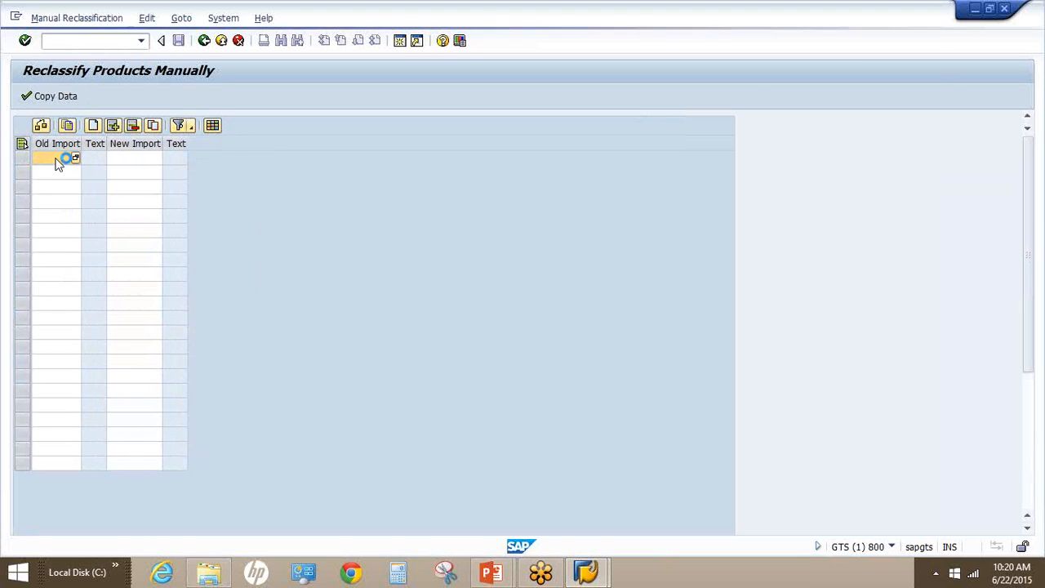
pyautogui.moveTo(81, 144); pyautogui.dragTo(117, 143)
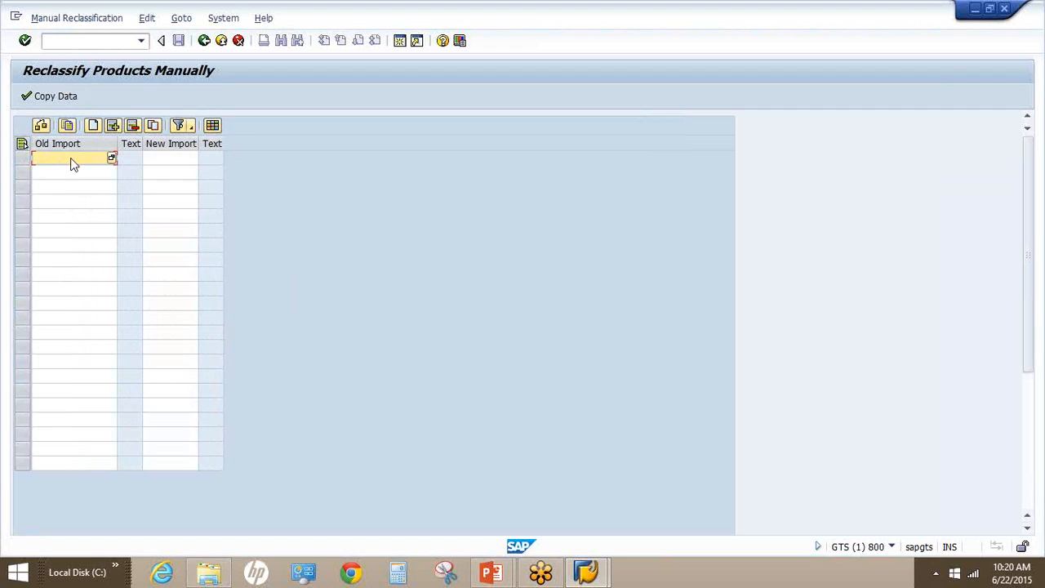
pyautogui.moveTo(199, 144); pyautogui.dragTo(229, 144)
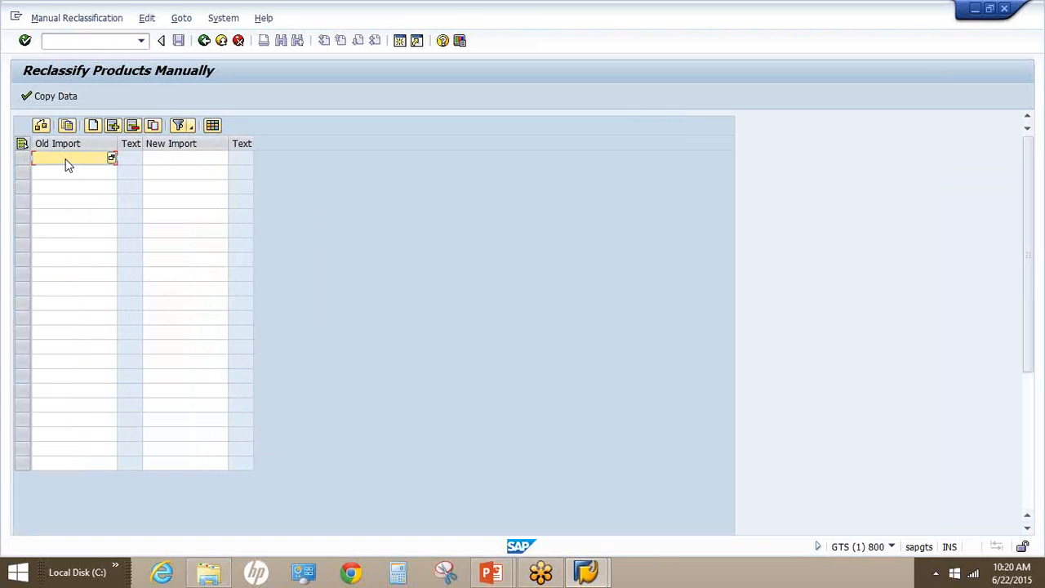
pyautogui.write('7605190000')
pyautogui.press('Tab')
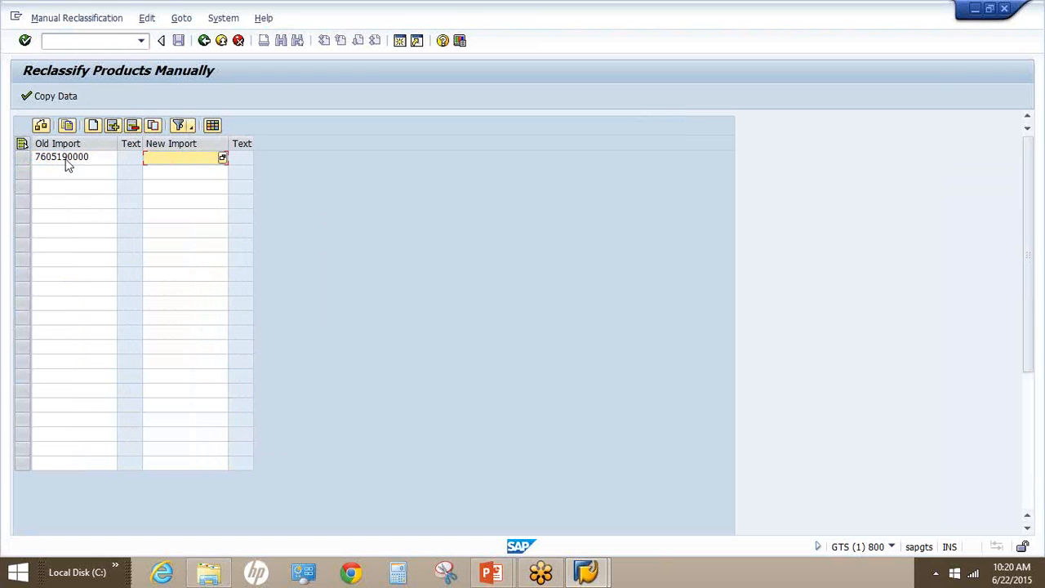
pyautogui.write('8108903030')
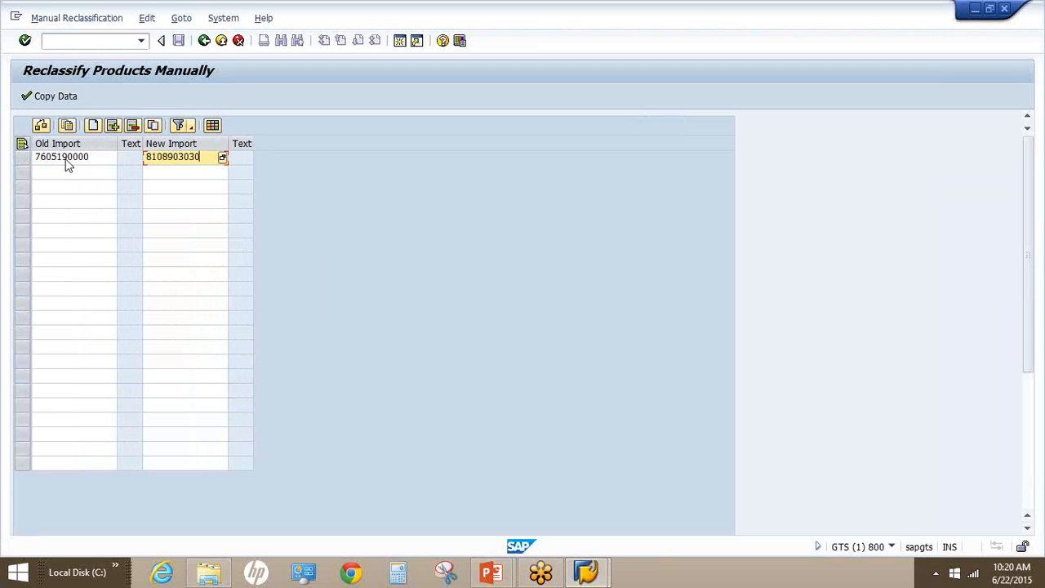
pyautogui.click(49, 95)
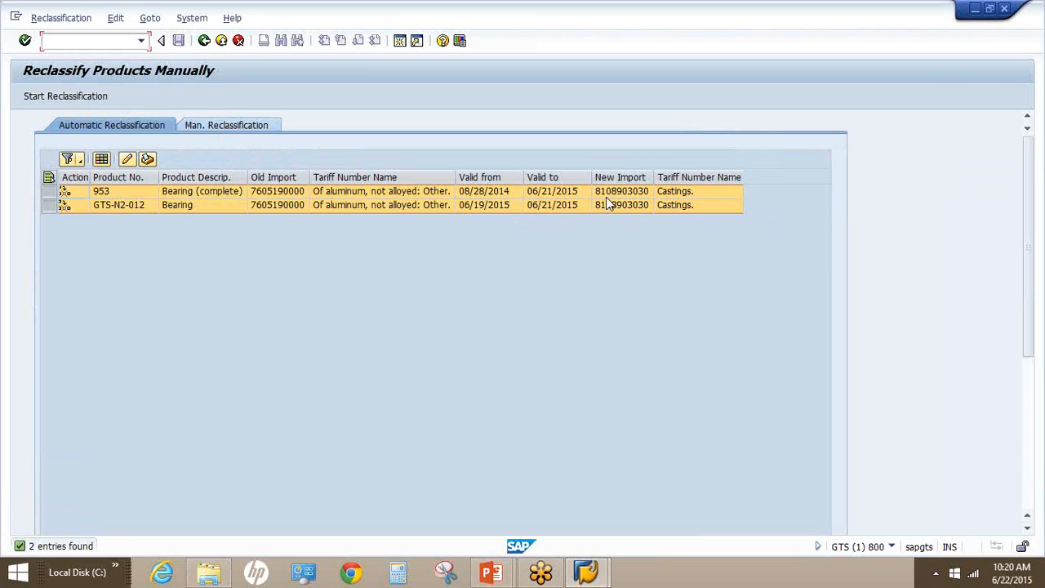
# Leave the manual reclassification without starting it and return to the SAP Global Trade Services start screen
pyautogui.click(204, 40)
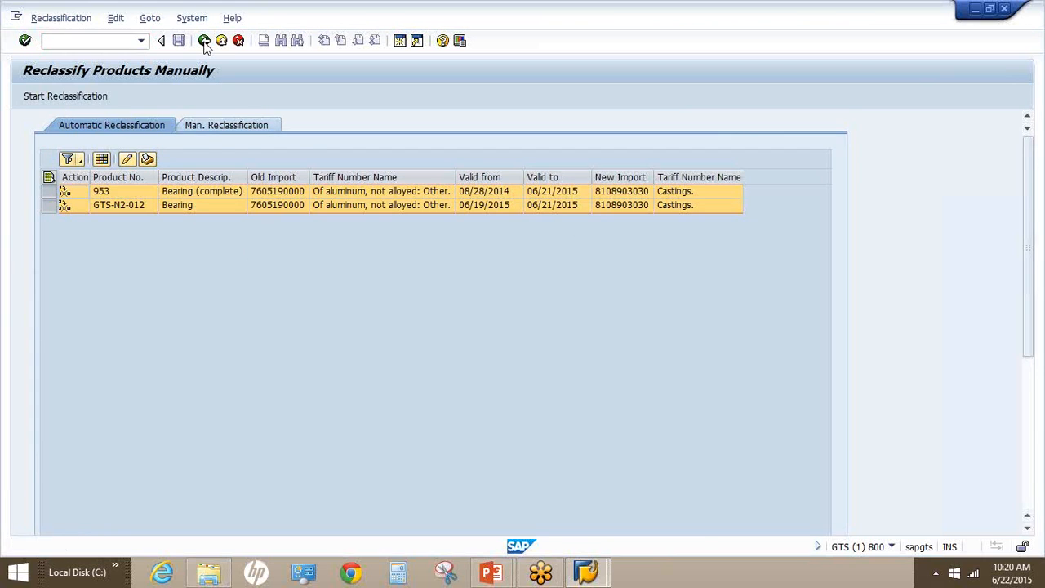
pyautogui.click(204, 41)
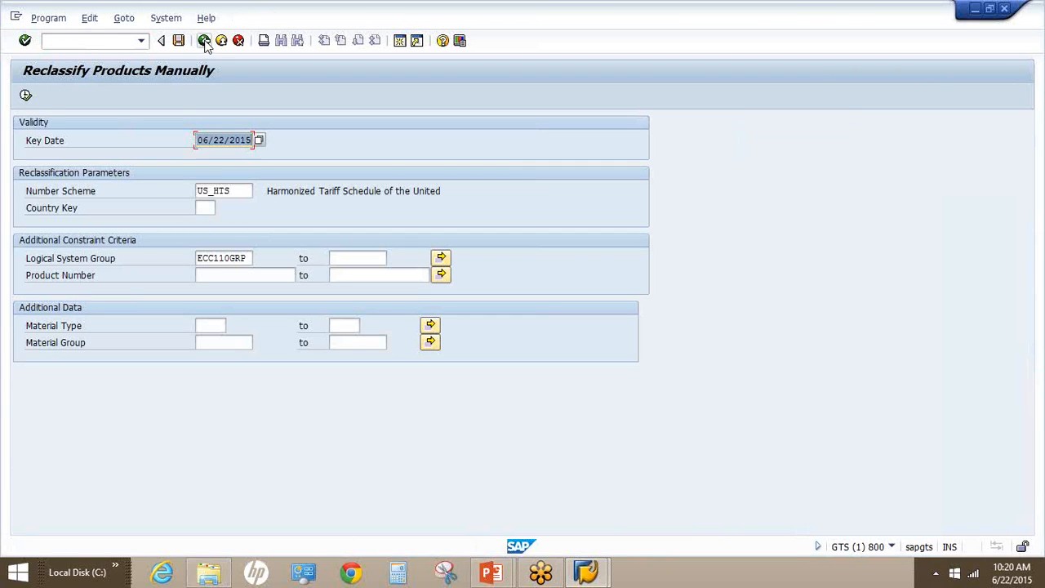
pyautogui.click(205, 41)
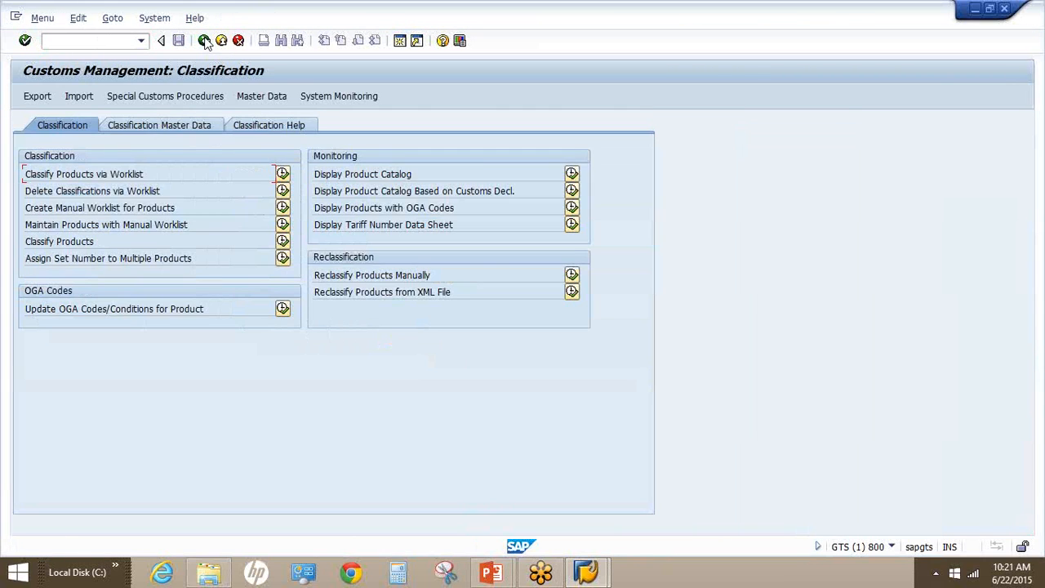
pyautogui.click(204, 41)
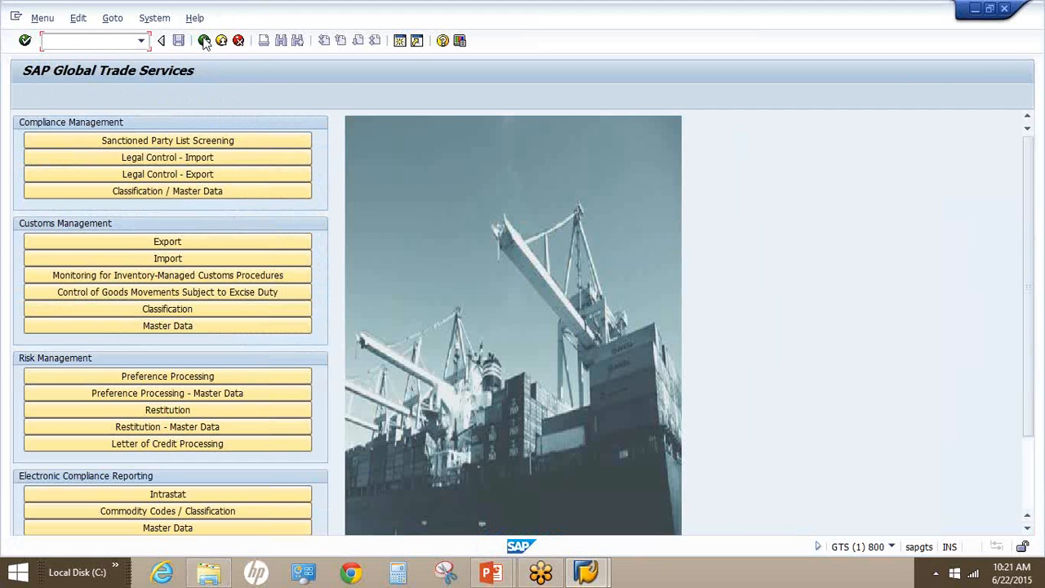
# Open the export license display under Legal Control - Export and select legal regulation EAR with license type VL Validated License
pyautogui.click(183, 174)
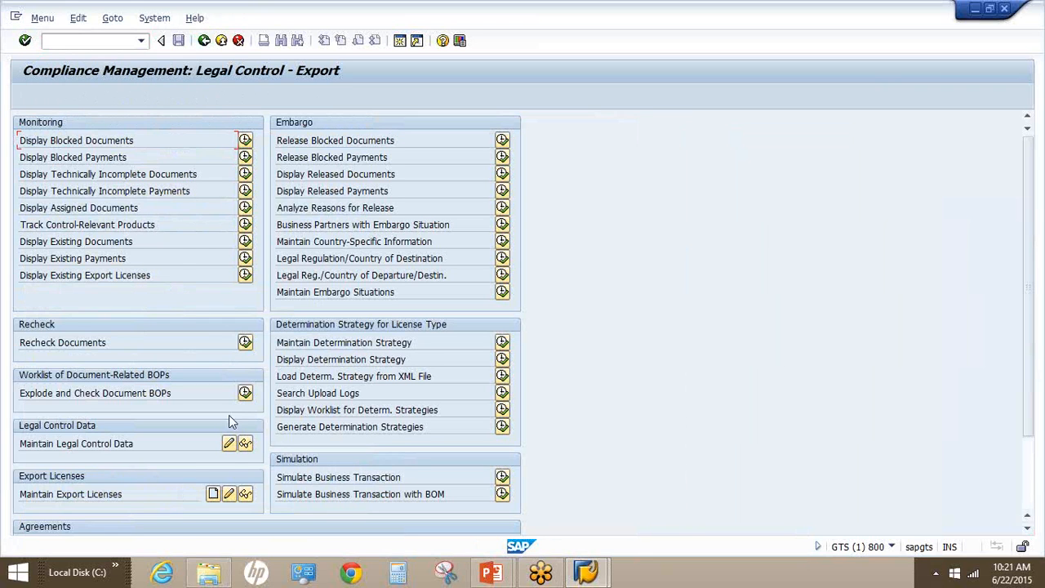
pyautogui.click(245, 494)
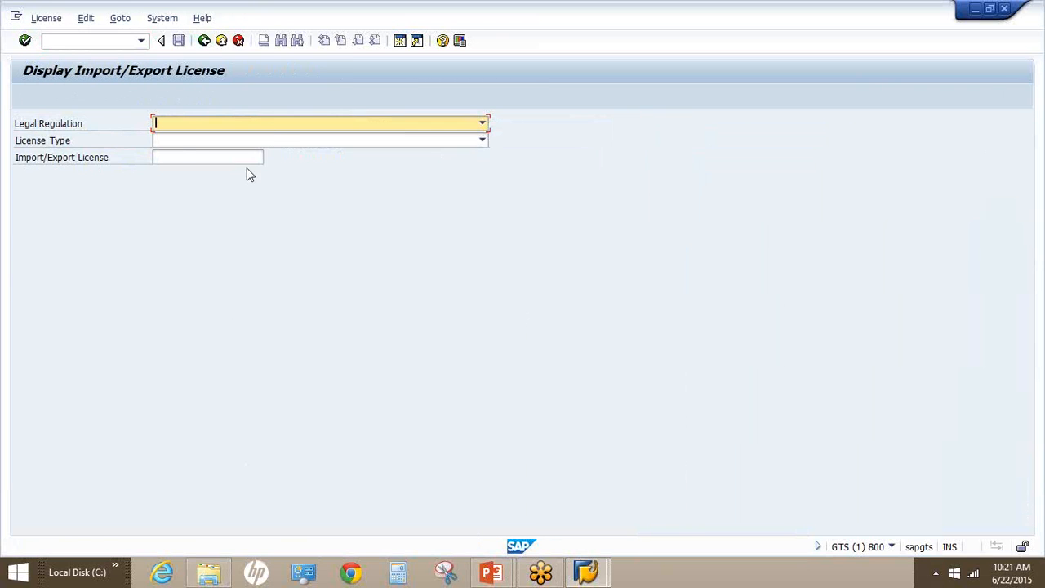
pyautogui.click(277, 122)
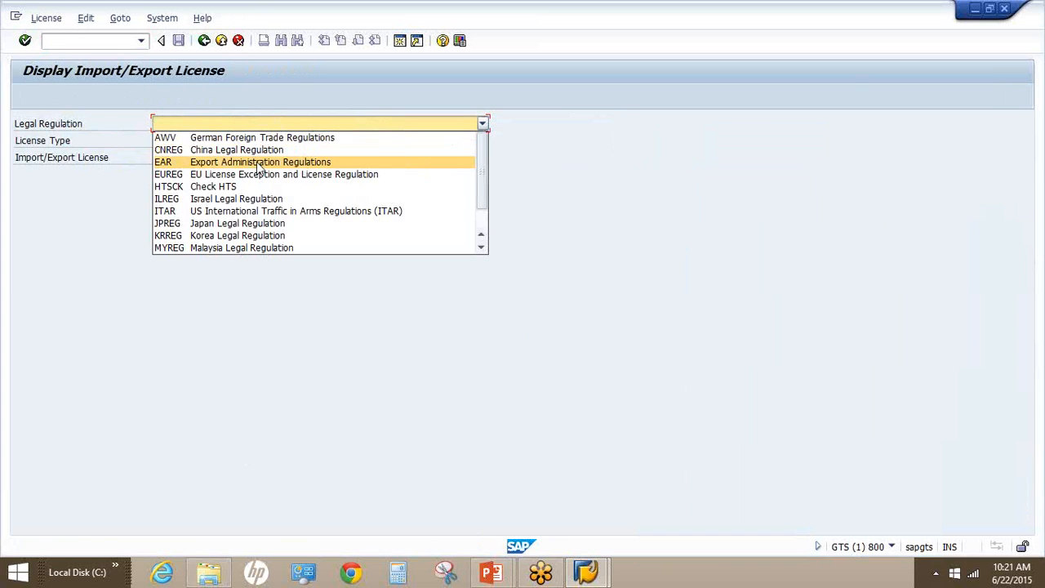
pyautogui.click(260, 162)
pyautogui.click(253, 142)
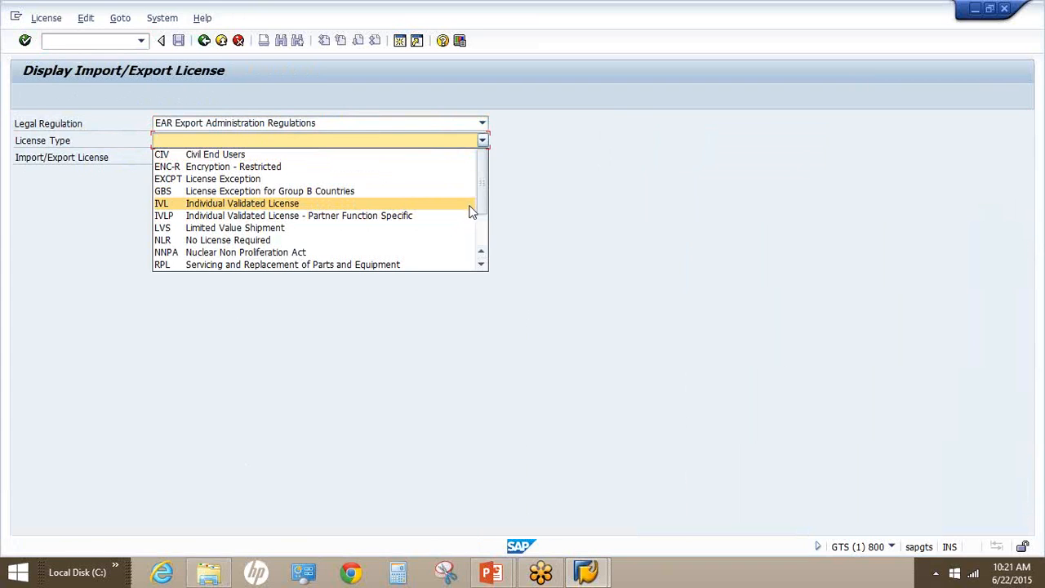
pyautogui.moveTo(484, 196); pyautogui.dragTo(484, 236)
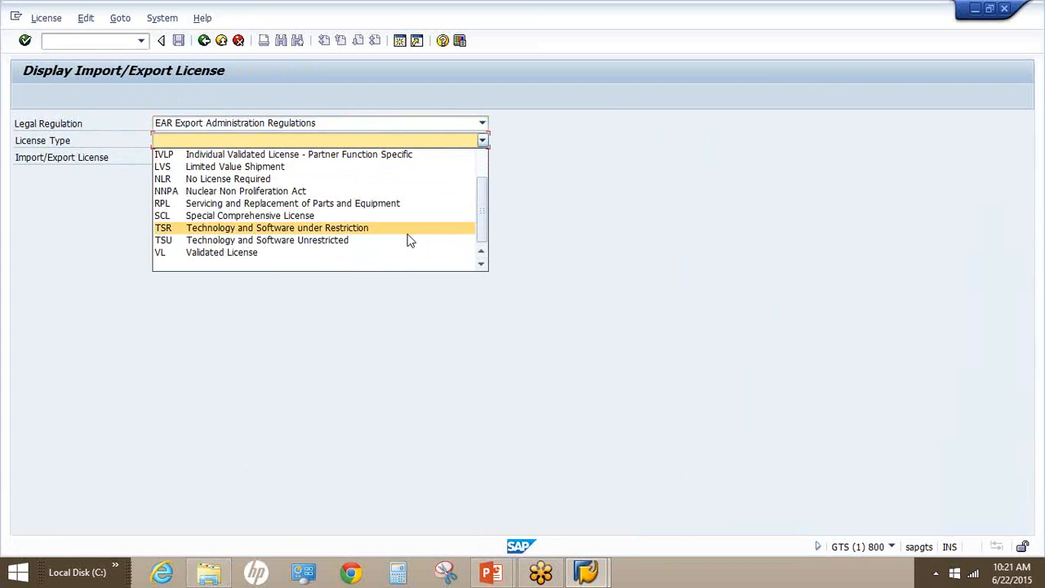
pyautogui.click(254, 256)
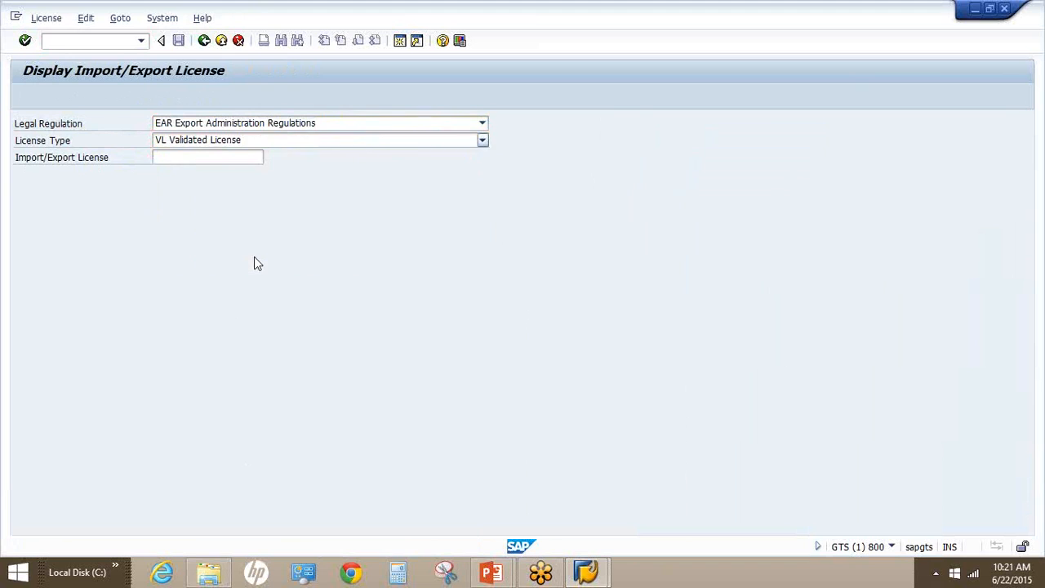
# Specify import/export license 110000010 and display its general data and status
pyautogui.click(221, 159)
pyautogui.click(220, 158)
pyautogui.click(211, 169)
pyautogui.click(24, 40)
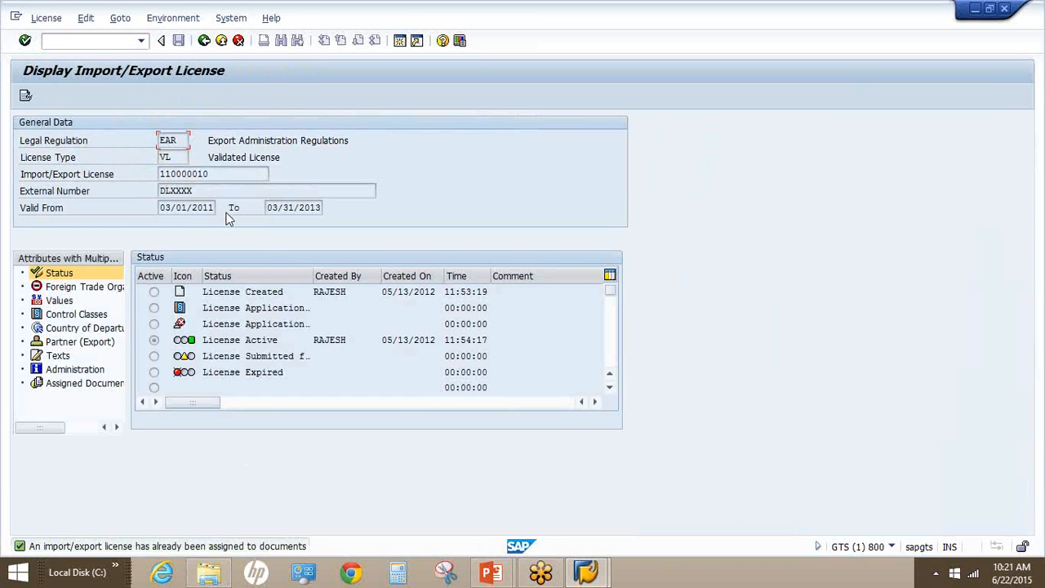
# Review the license's control classes and assigned documents, and return to the SAP Global Trade Services start screen
pyautogui.click(62, 317)
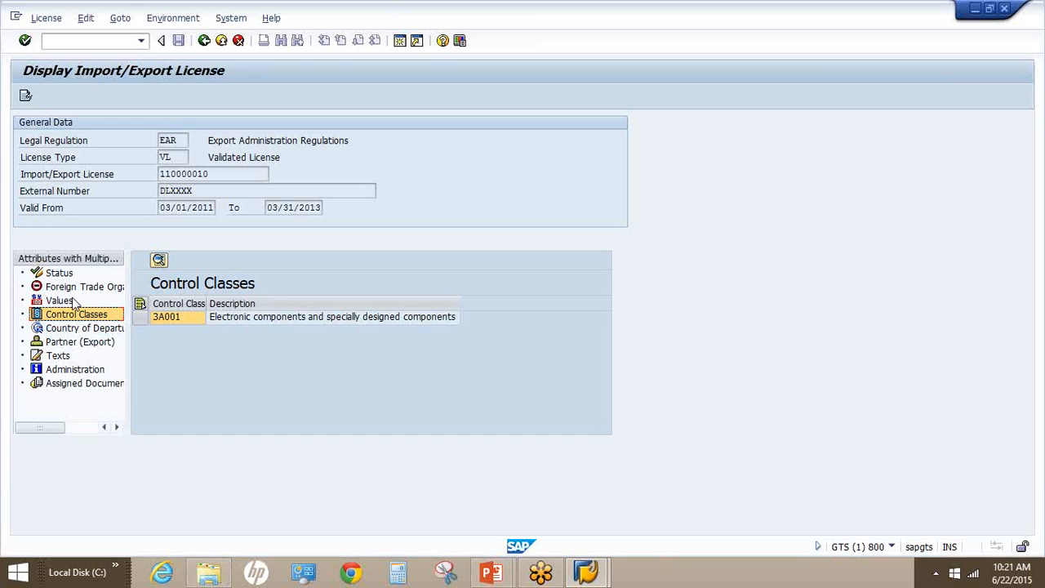
pyautogui.click(74, 383)
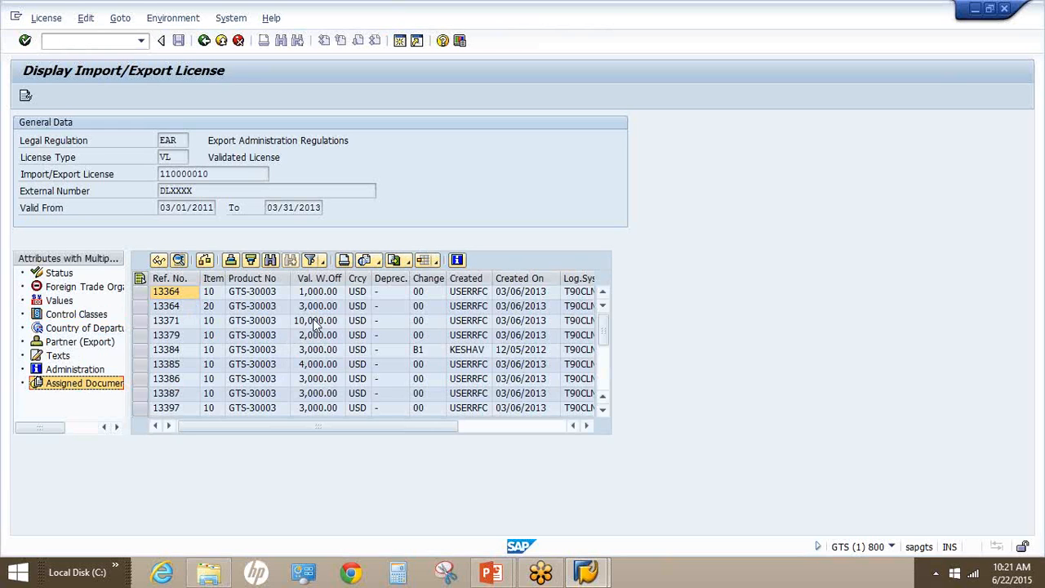
pyautogui.click(204, 41)
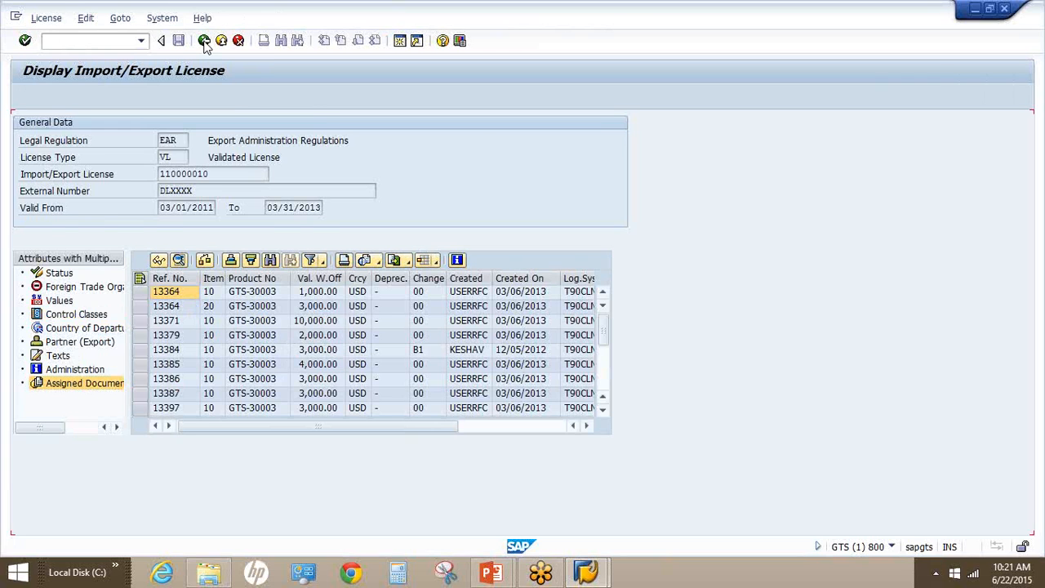
pyautogui.click(204, 41)
pyautogui.click(204, 41)
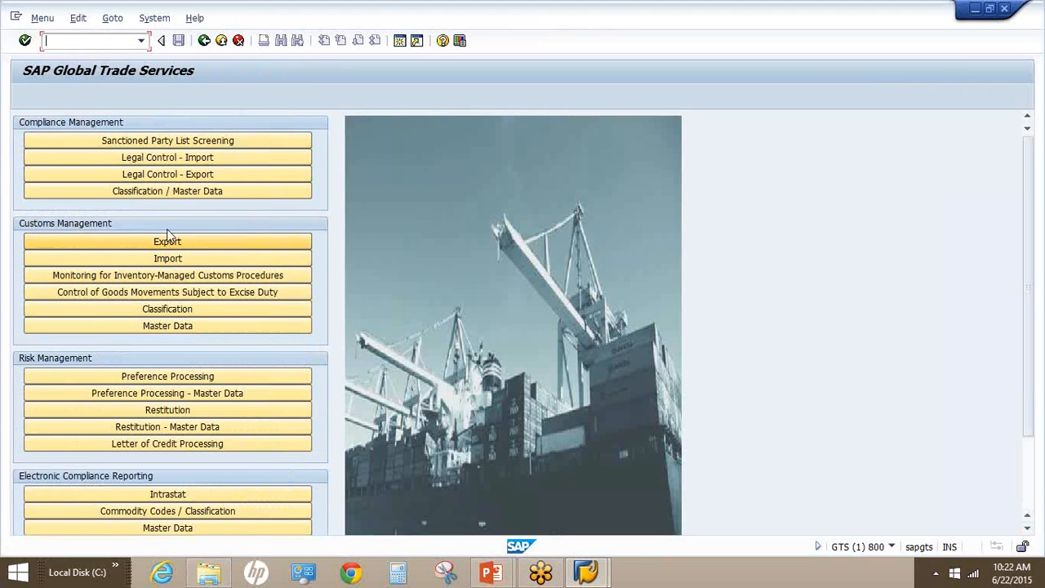
# Display the inbound activities of the customs processing area under Customs Management: Import
pyautogui.click(171, 257)
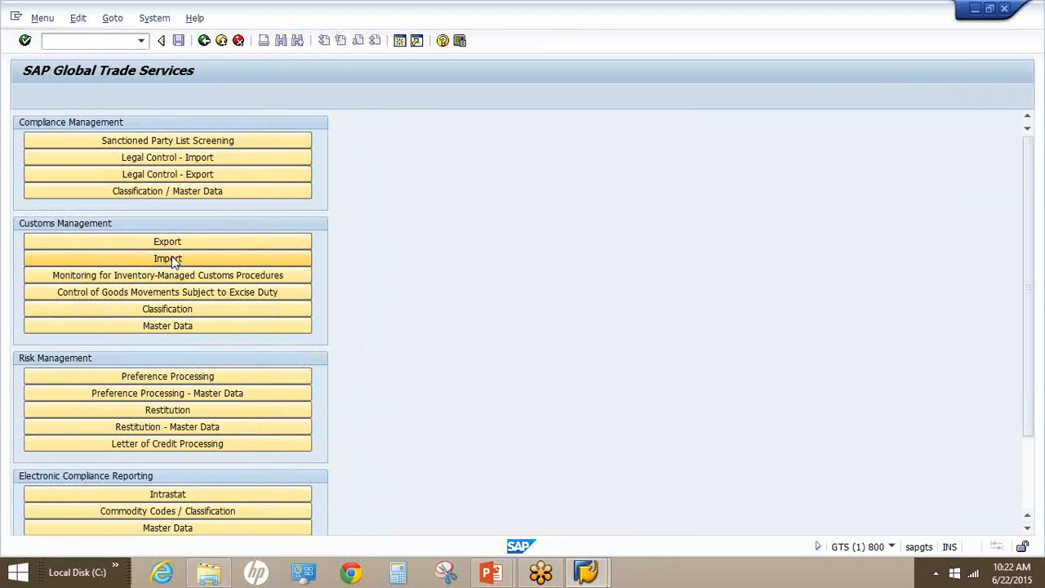
pyautogui.click(368, 174)
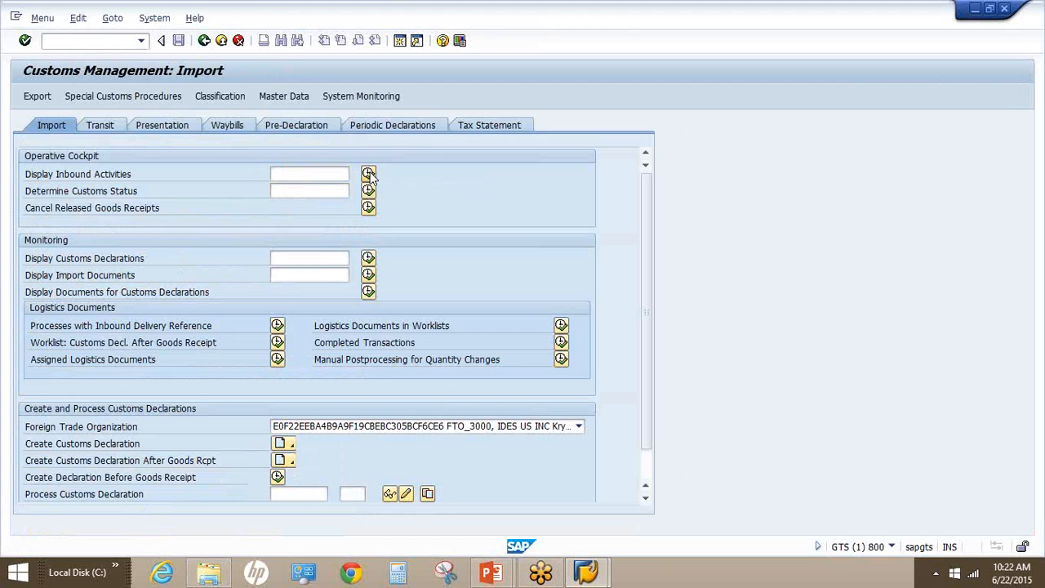
pyautogui.press('Delete')
pyautogui.click(27, 96)
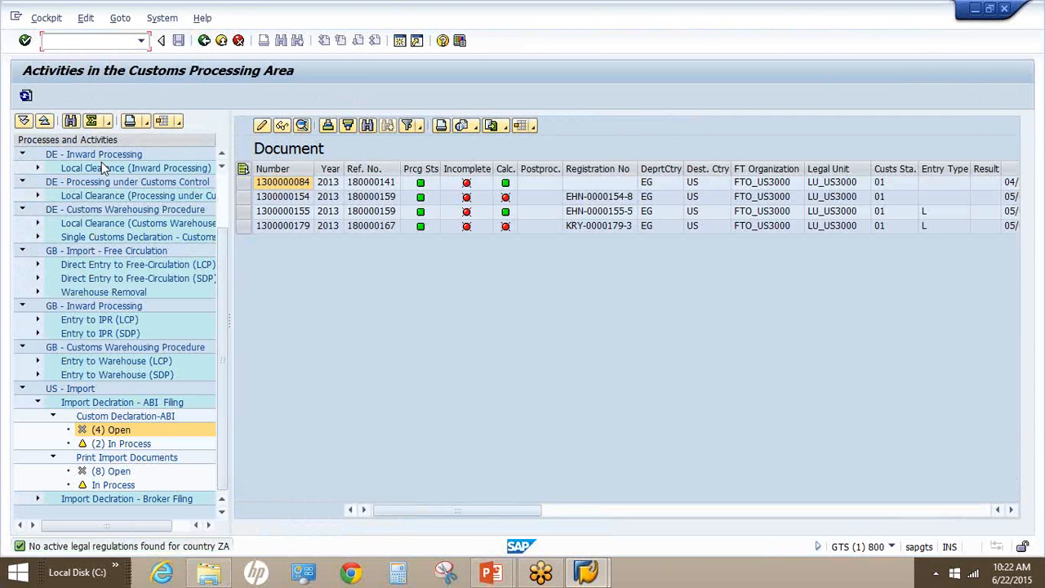
pyautogui.click(241, 227)
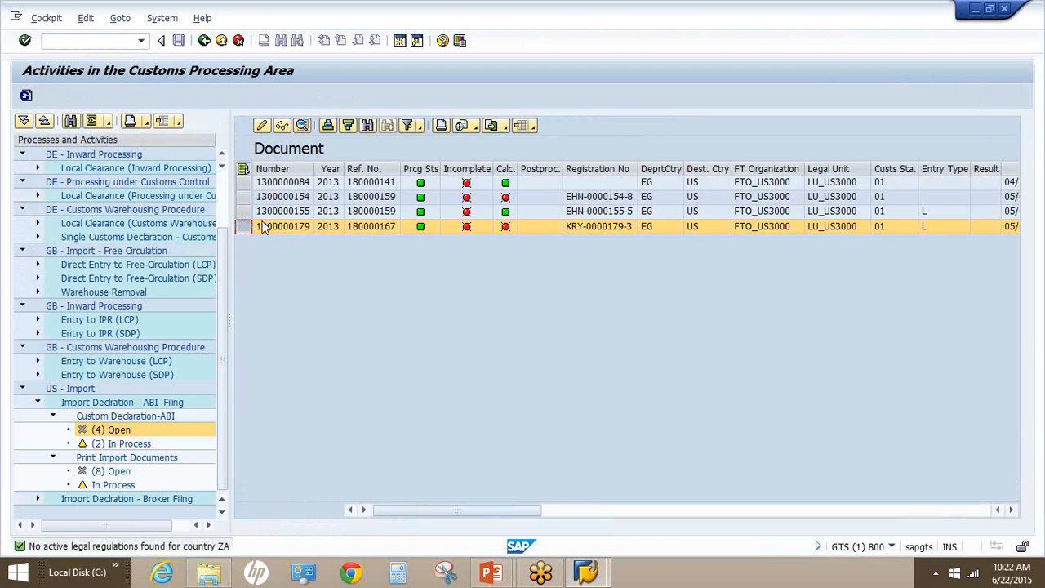
pyautogui.click(281, 126)
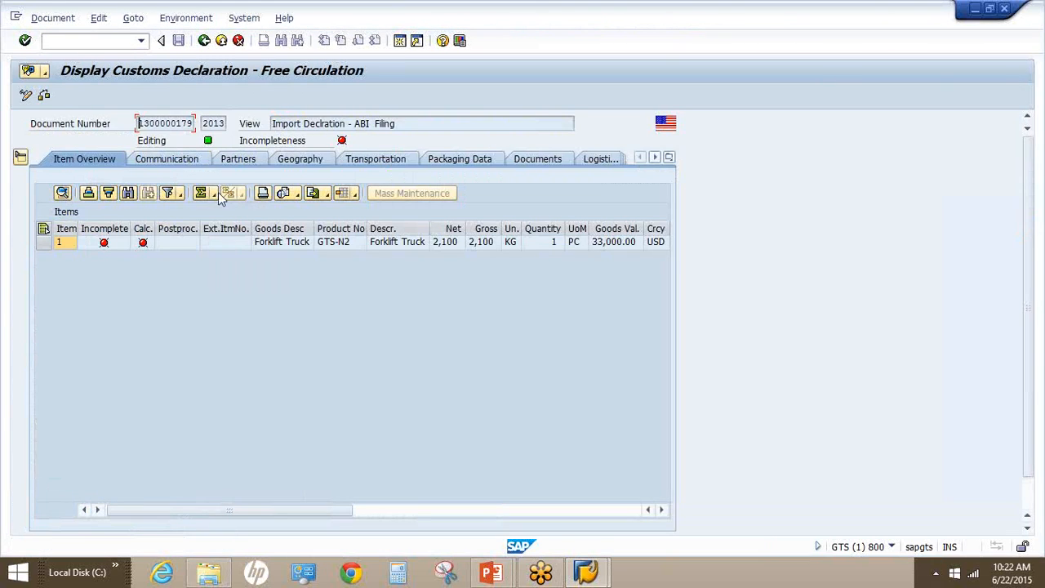
pyautogui.scroll(-3, 149, 305)
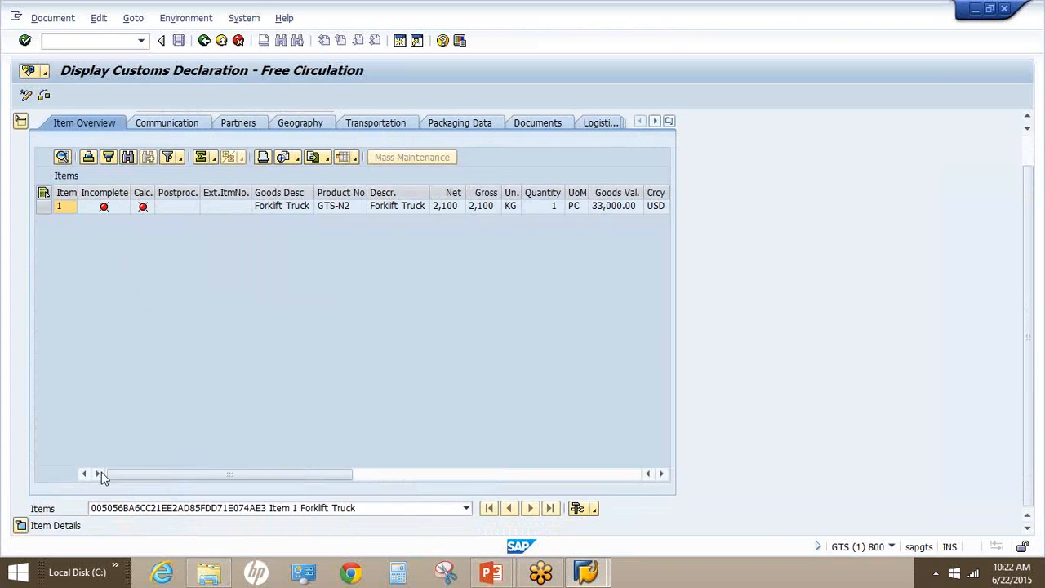
pyautogui.click(20, 525)
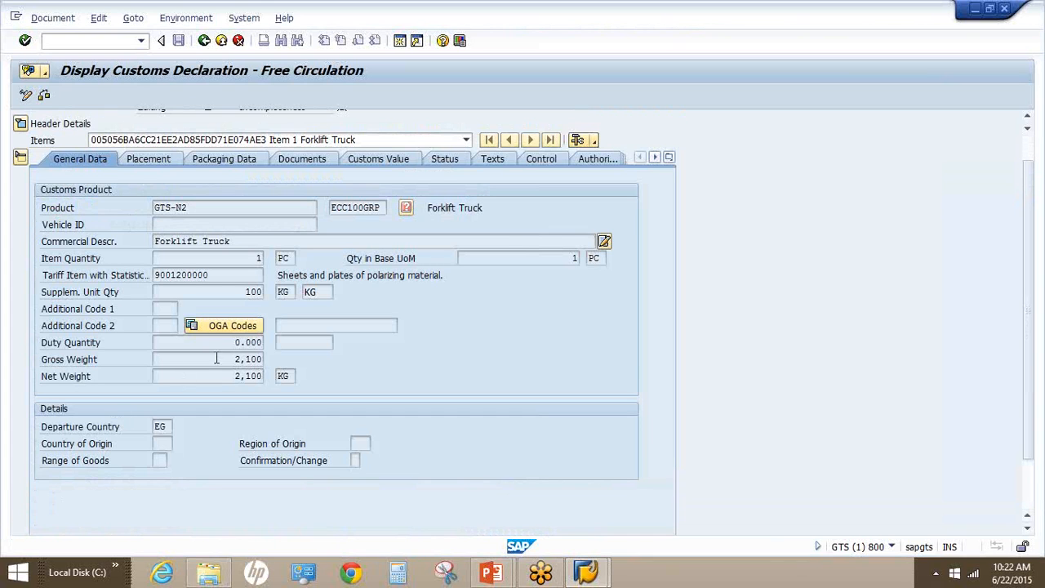
pyautogui.moveTo(209, 275); pyautogui.dragTo(123, 274)
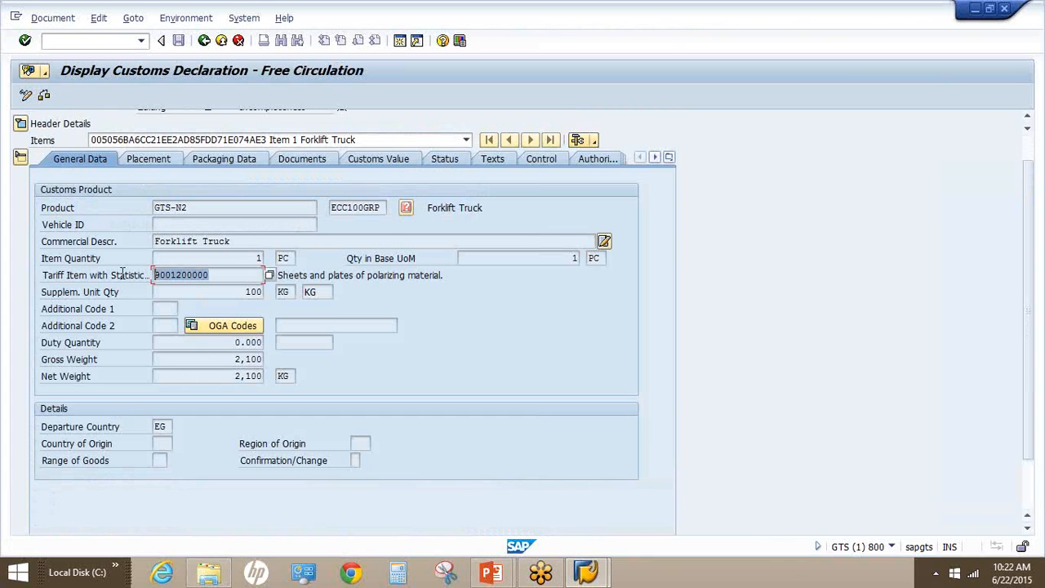
# Review the declaration's communication messages, select message M4010 Customs Declaration U.S. ABI, and switch to the PowerPoint slide show
pyautogui.click(22, 124)
pyautogui.click(172, 128)
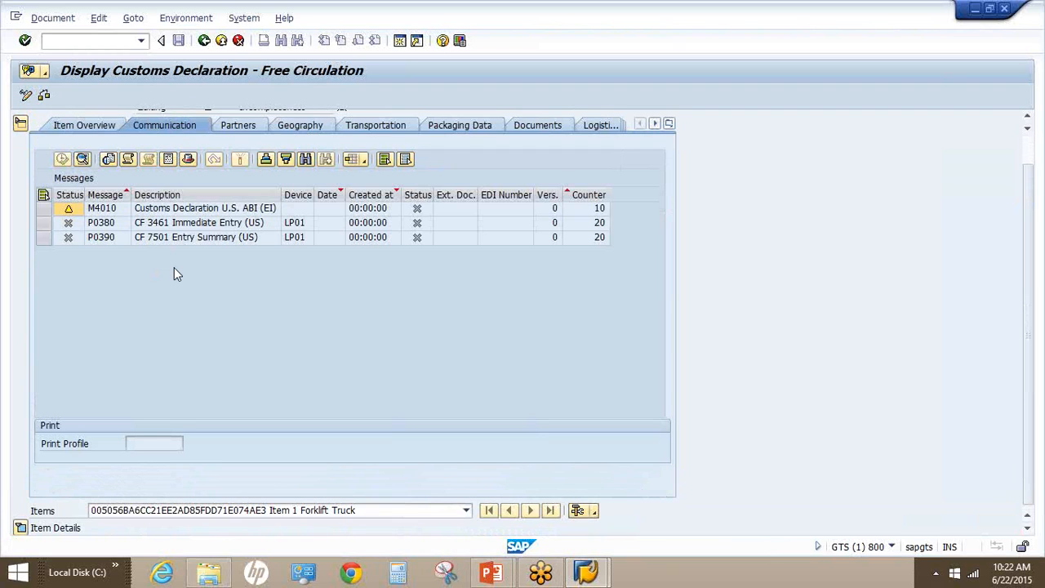
pyautogui.click(43, 209)
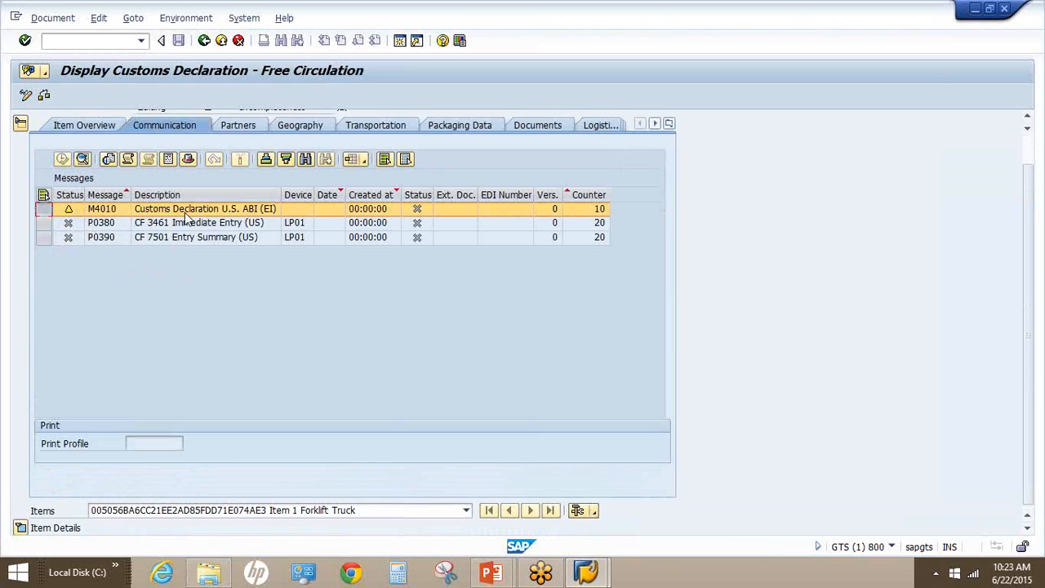
pyautogui.hotkey('alt', 'Tab')
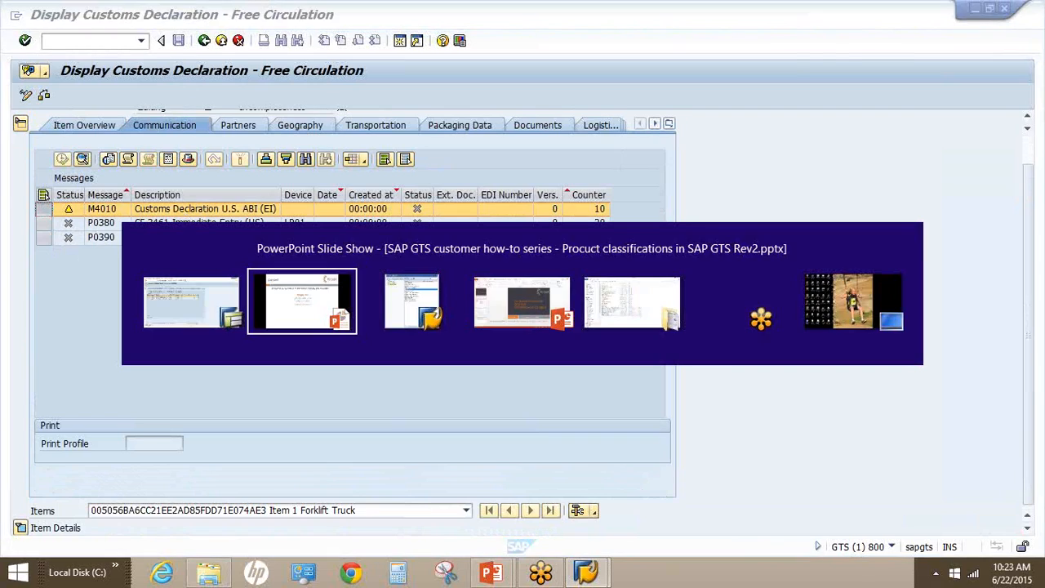